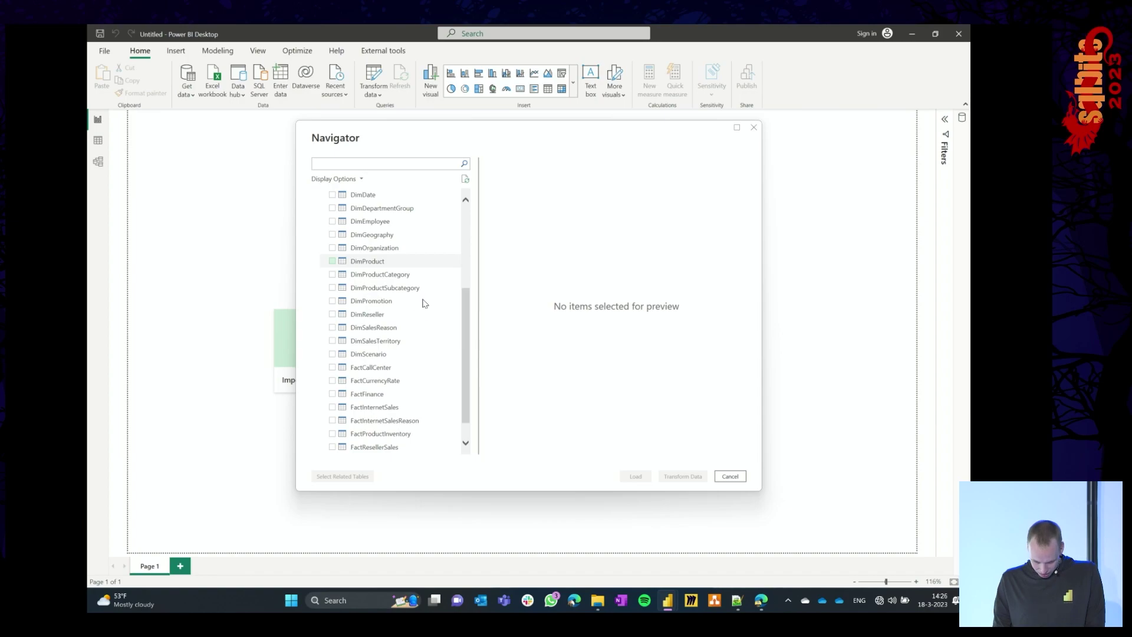
Select the FactInternetSales, DimProduct, DimProductCategory, DimProductSubcategory and DimDate tables for loading from the database
click(332, 407)
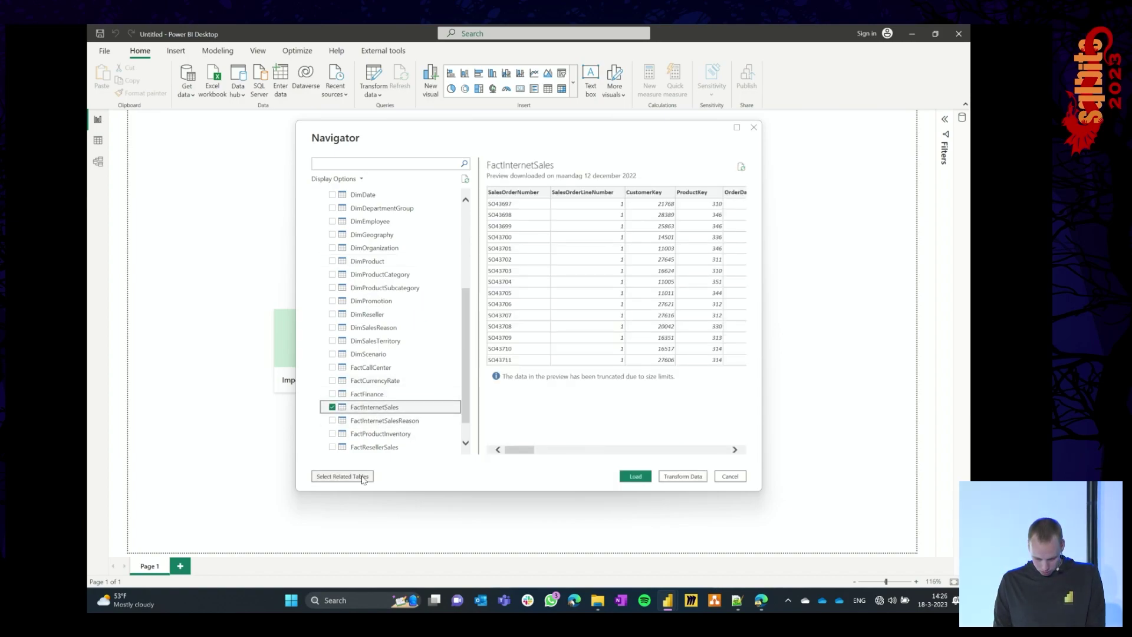
scroll(389, 366, down, 1)
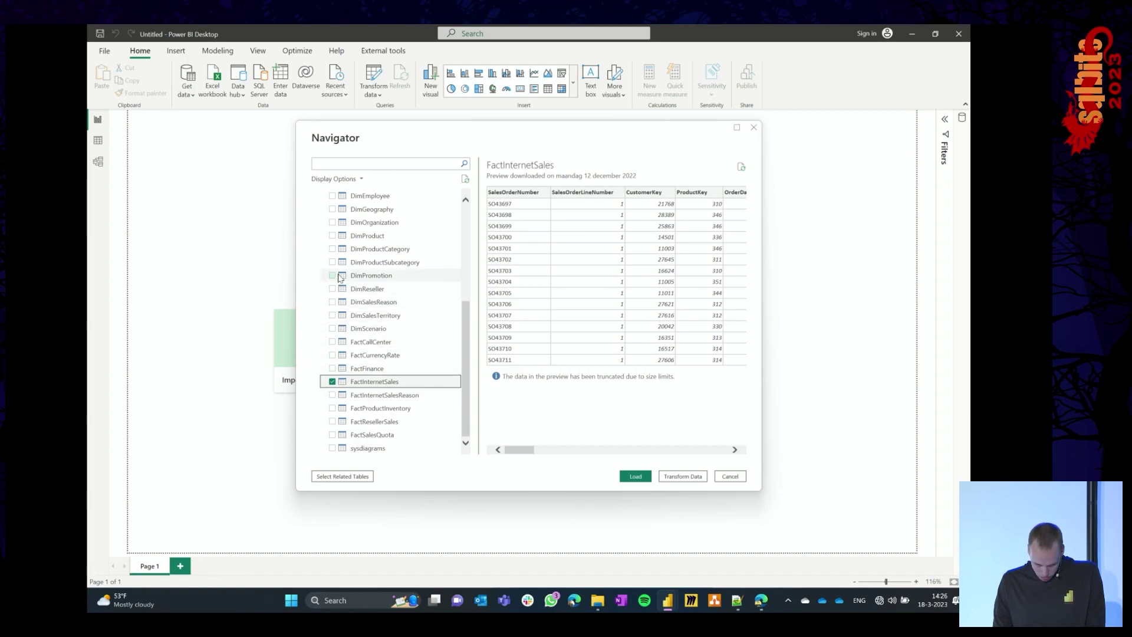
click(333, 236)
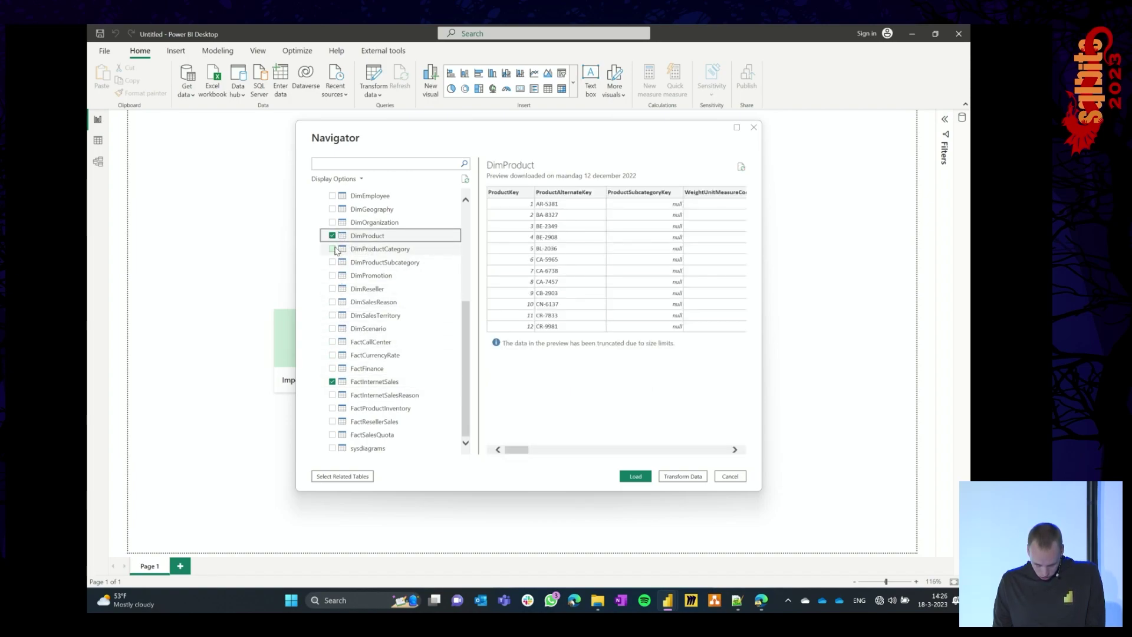
click(333, 249)
click(332, 262)
scroll(365, 268, up, 3)
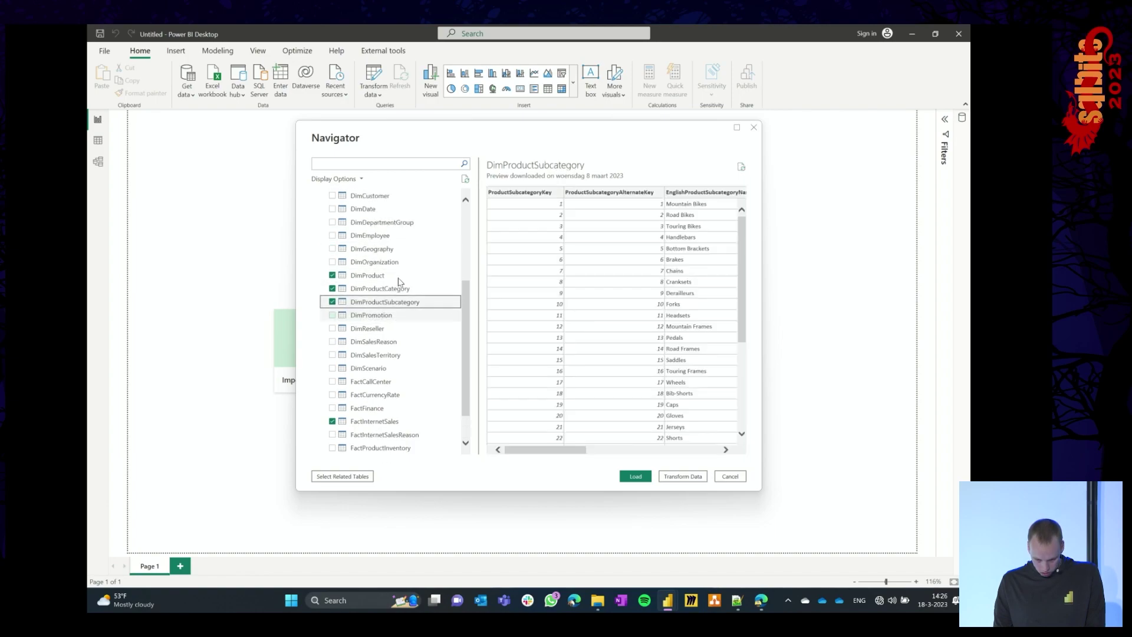
click(333, 288)
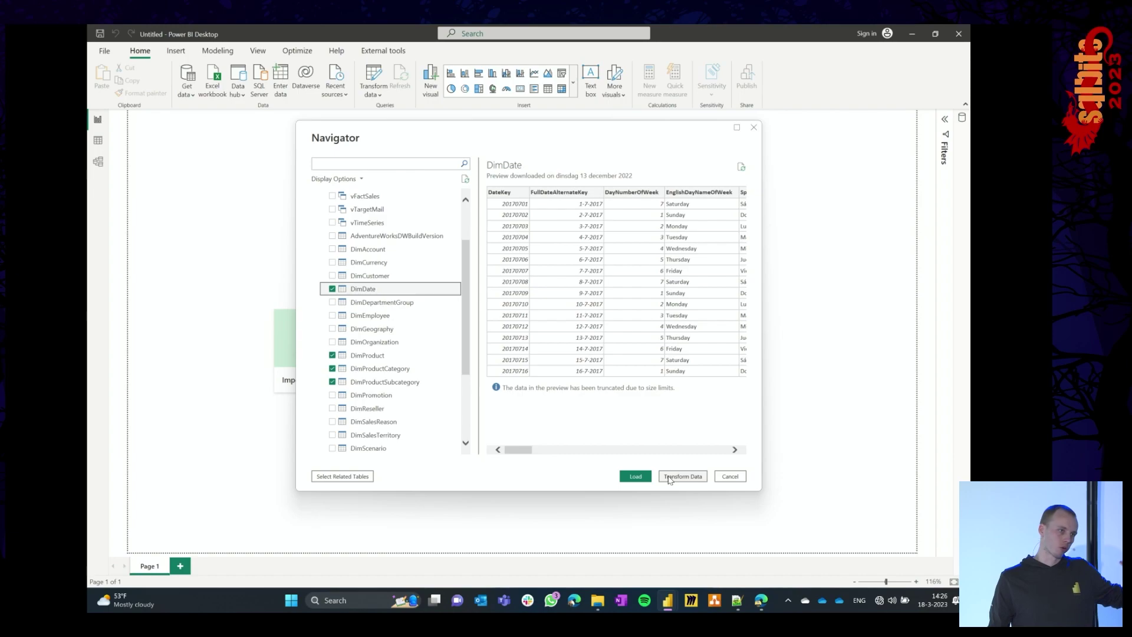
Load the selected tables with the connection set to DirectQuery
click(635, 476)
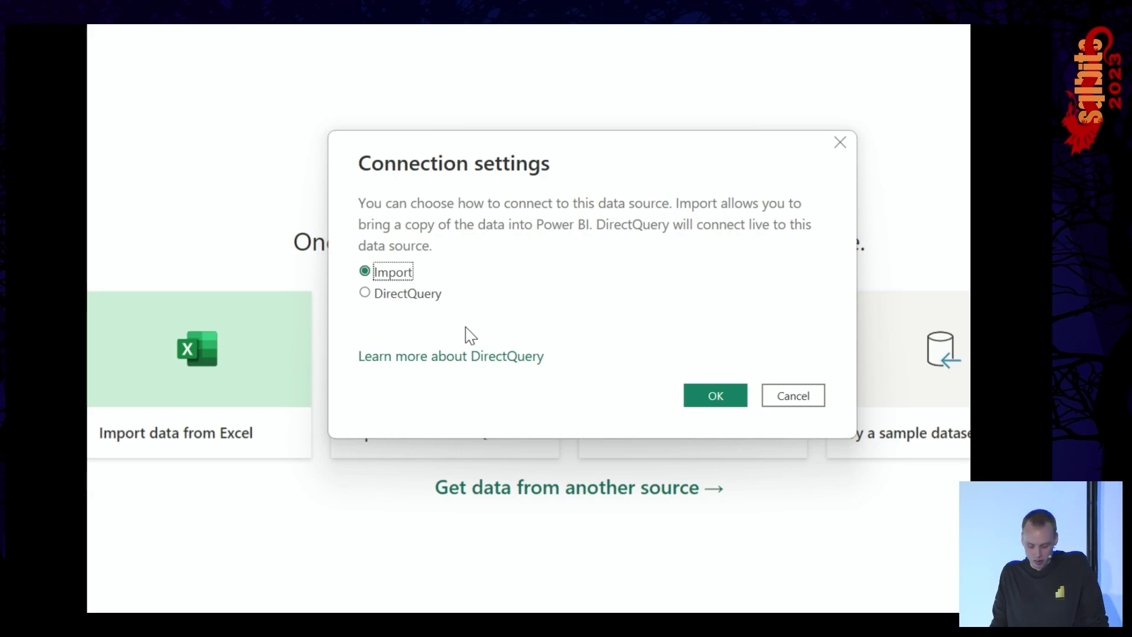
click(406, 294)
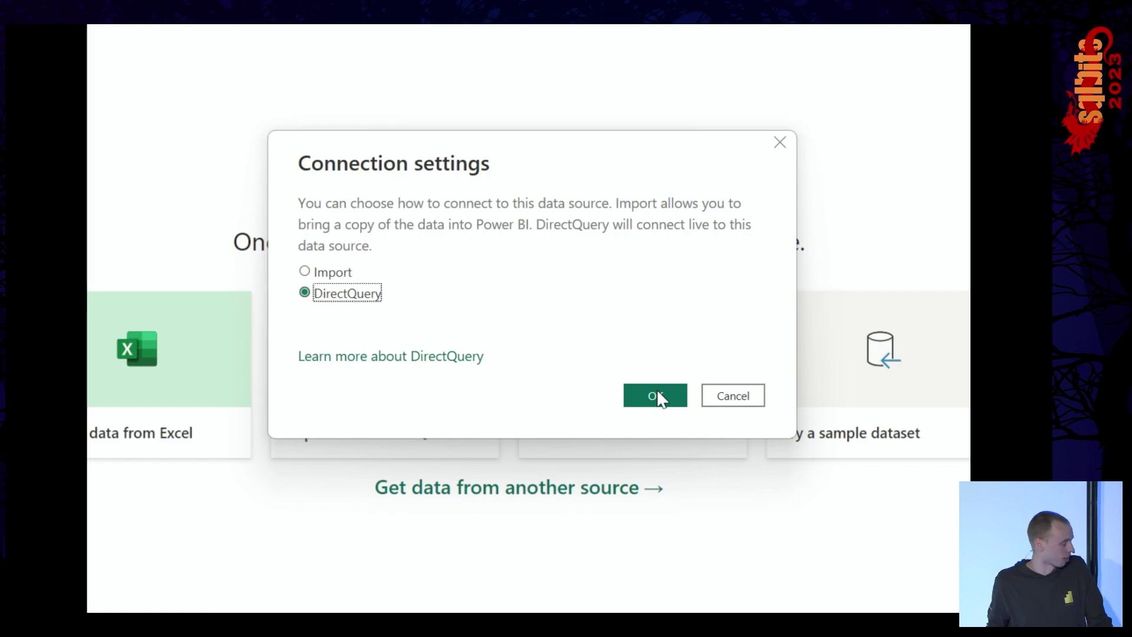
click(655, 395)
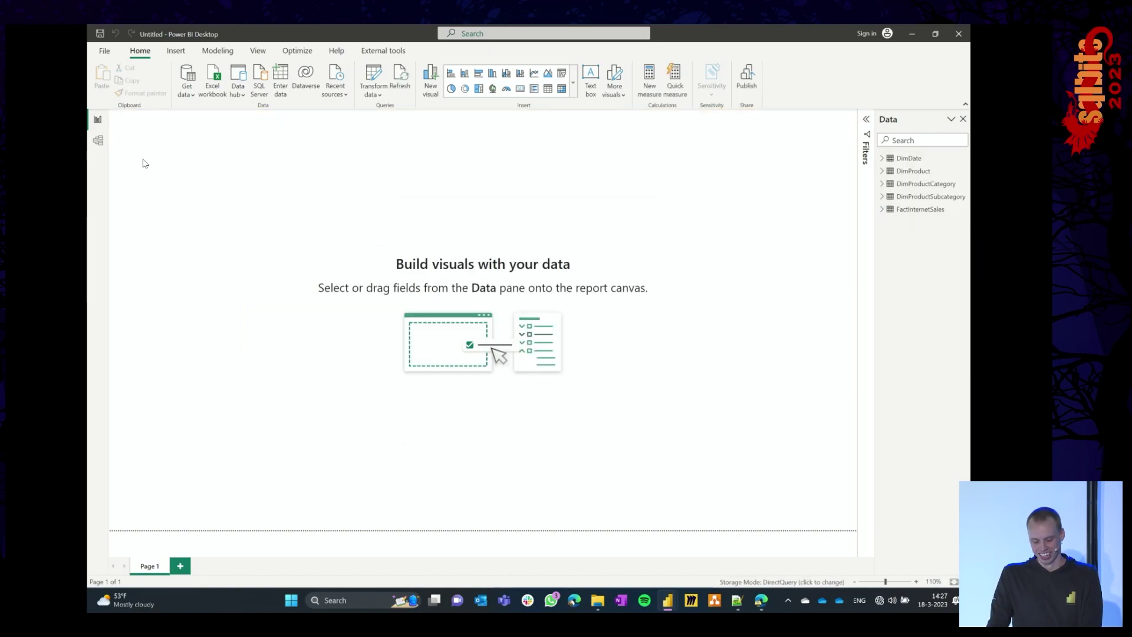
Show the model diagram and arrange FactInternetSales between DimProduct and DimDate, with the product tables grouped on its left side
key(ctrl)
key(ctrl)
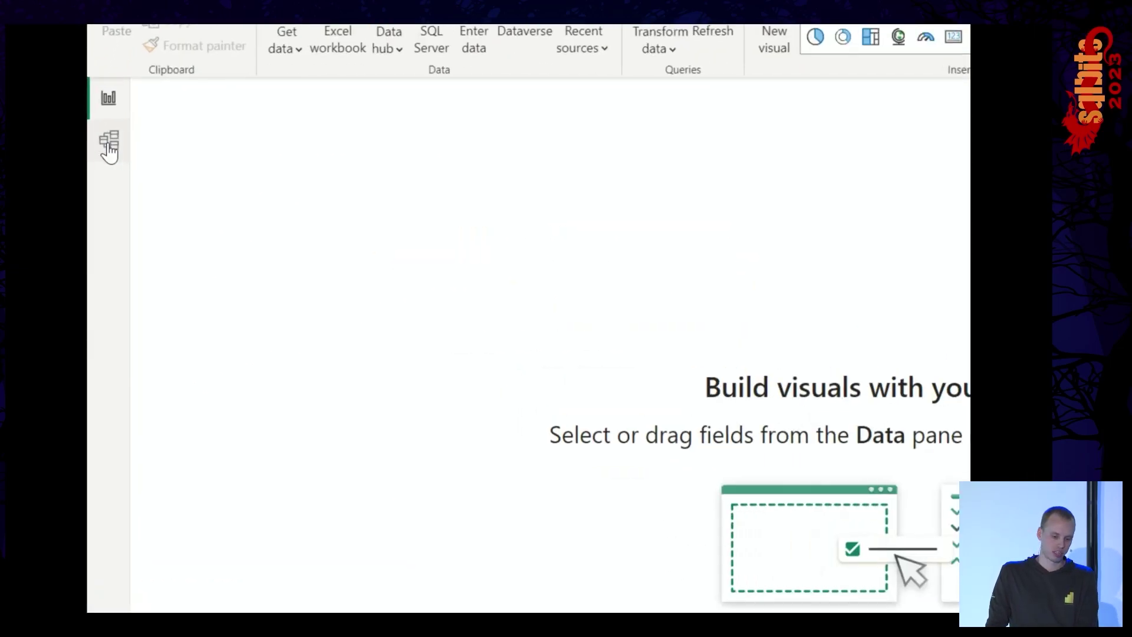
click(117, 145)
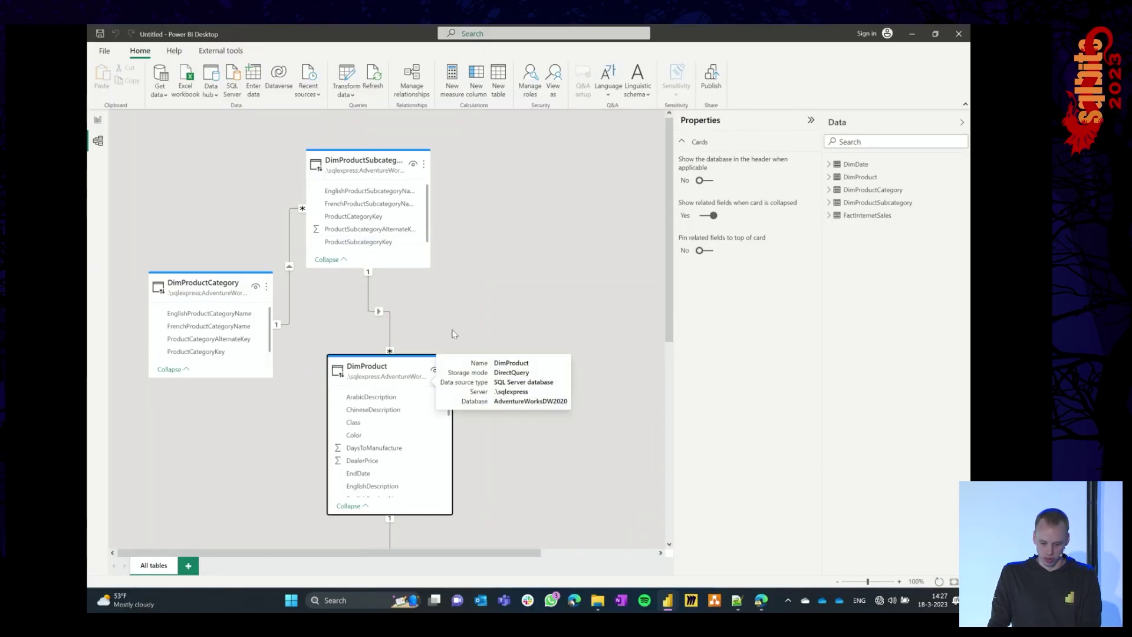
scroll(455, 334, down, 3)
drag(383, 484, 424, 235)
scroll(531, 413, down, 3)
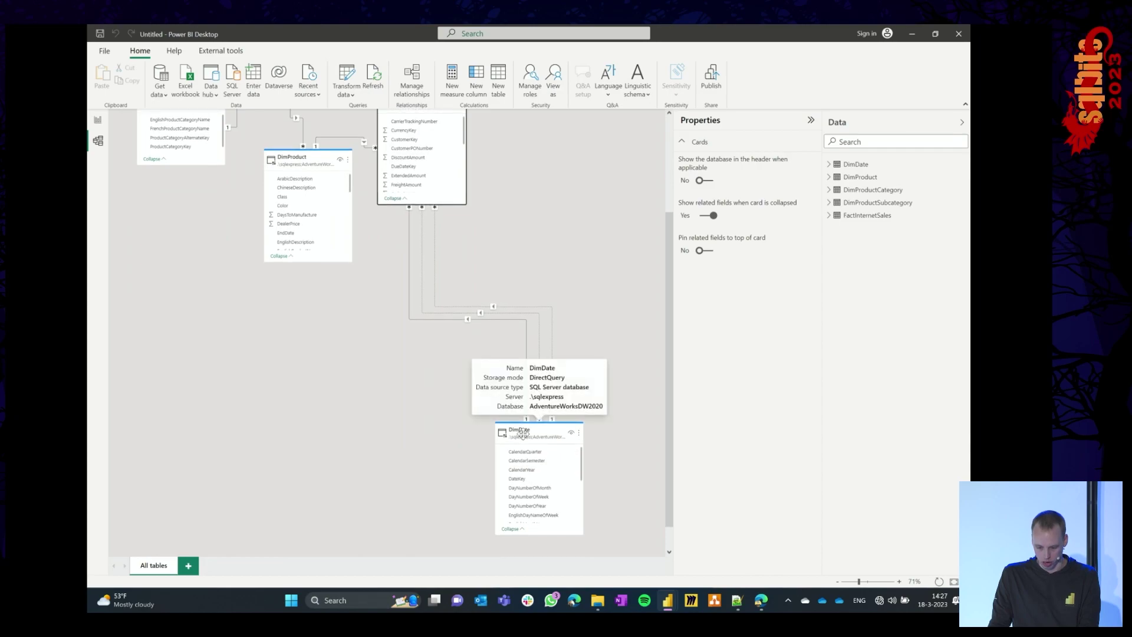
drag(529, 460, 578, 241)
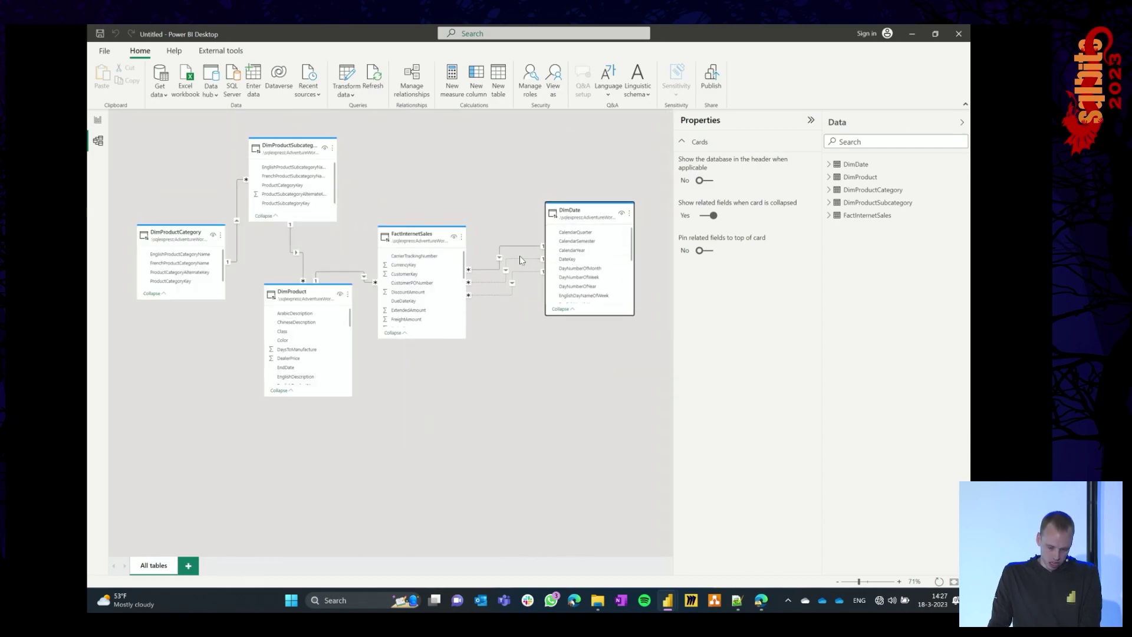
drag(294, 296, 275, 302)
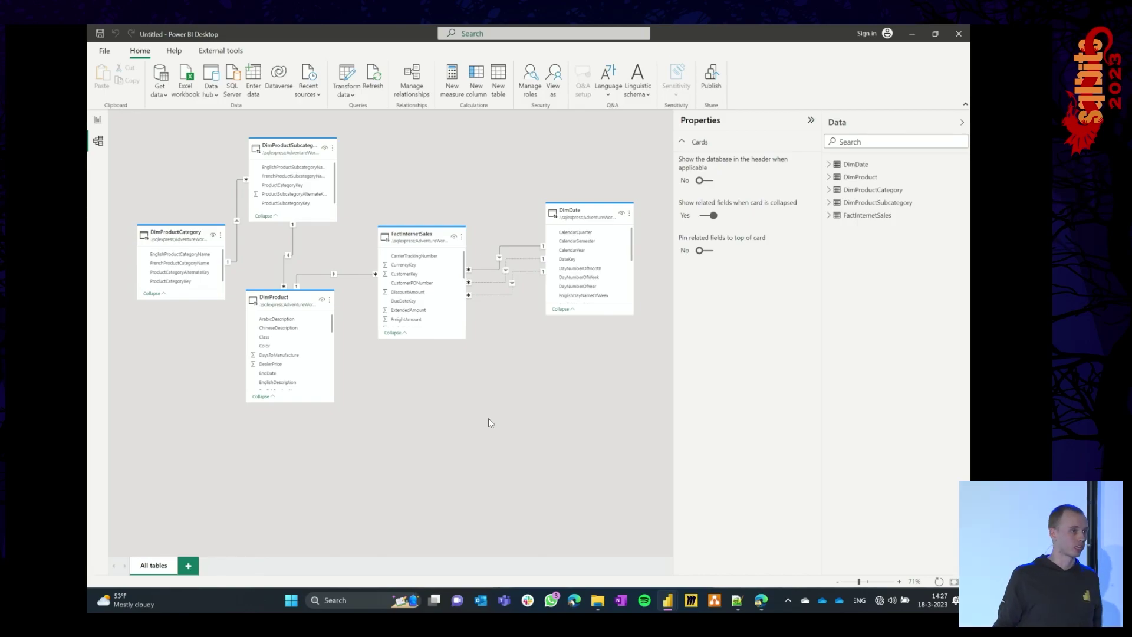
Switch to File Explorer and copy the path of the folder 2023-03-18_SQL Bits - Data modeling for Experts with Power BI
click(602, 609)
click(547, 118)
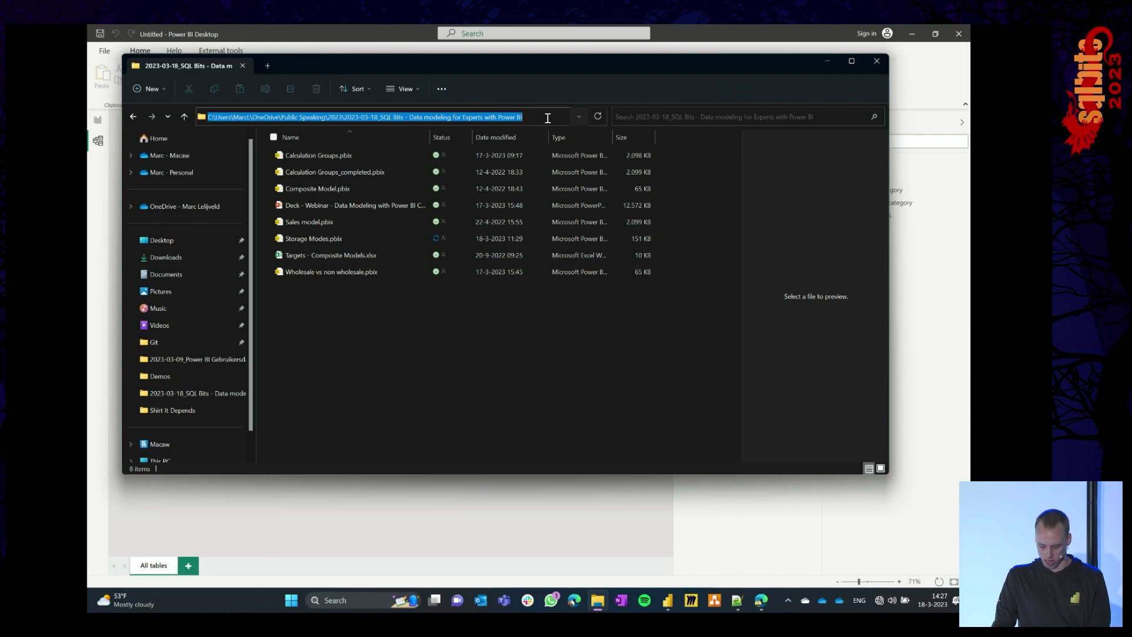
click(730, 24)
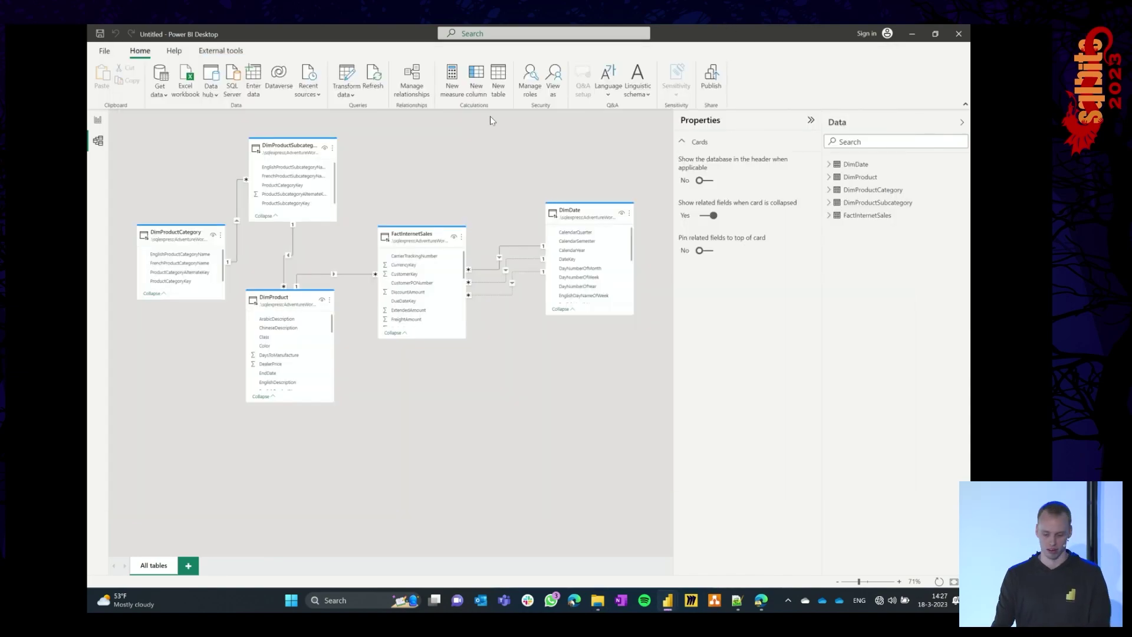
Connect to the Excel workbook Targets - Composite Models.xlsx from the folder at the copied path
click(187, 82)
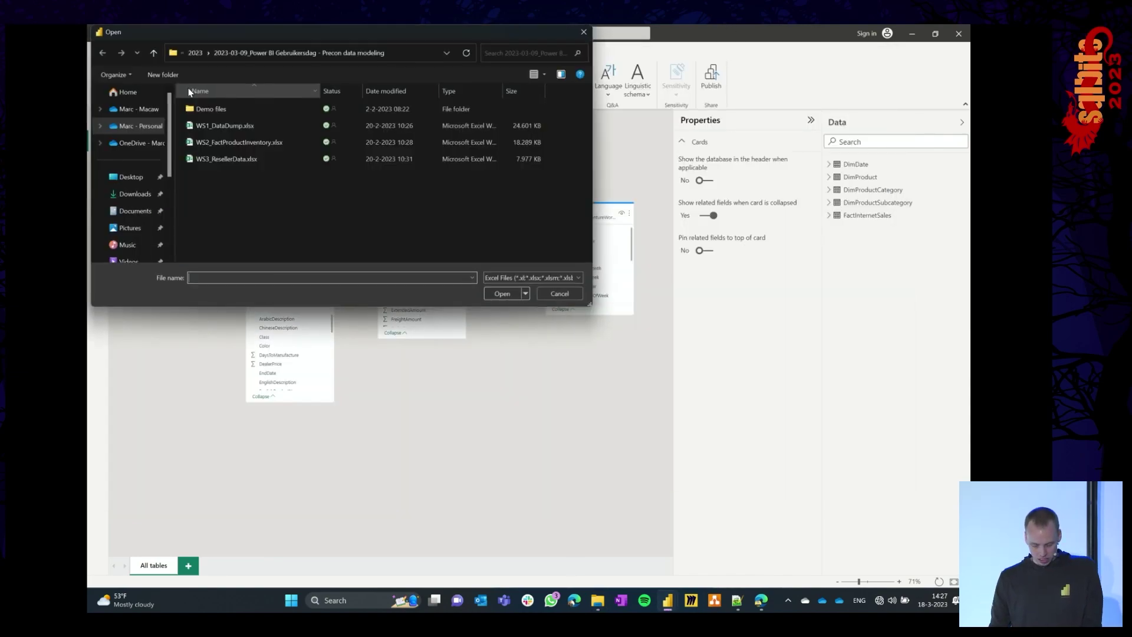
click(401, 53)
click(401, 53)
key(Return)
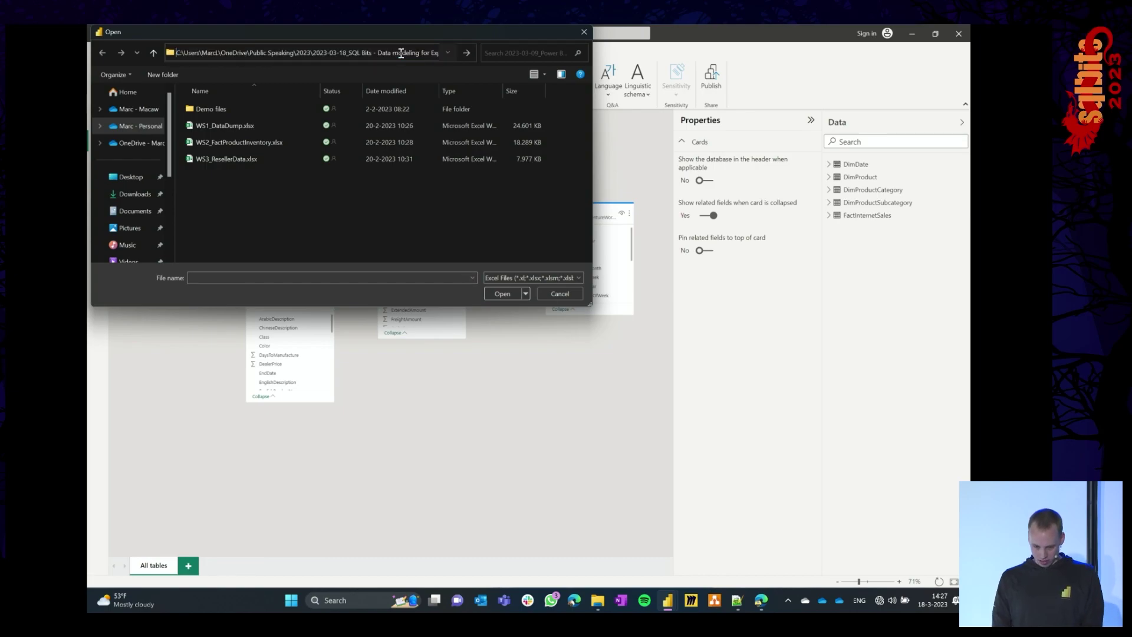
click(227, 109)
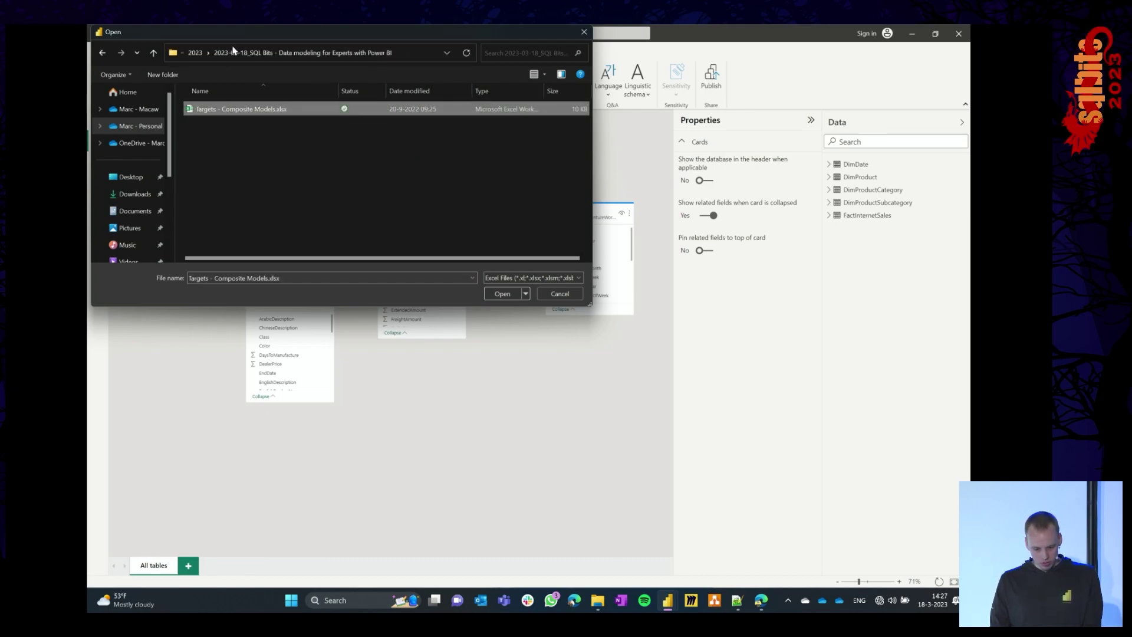
drag(229, 40, 554, 204)
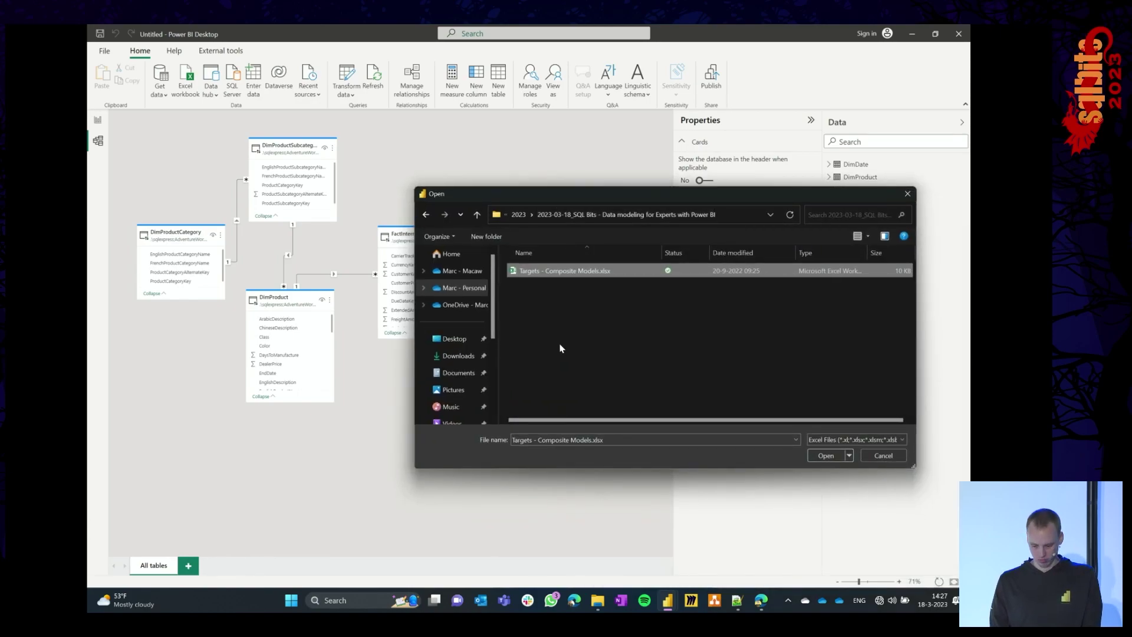
click(822, 455)
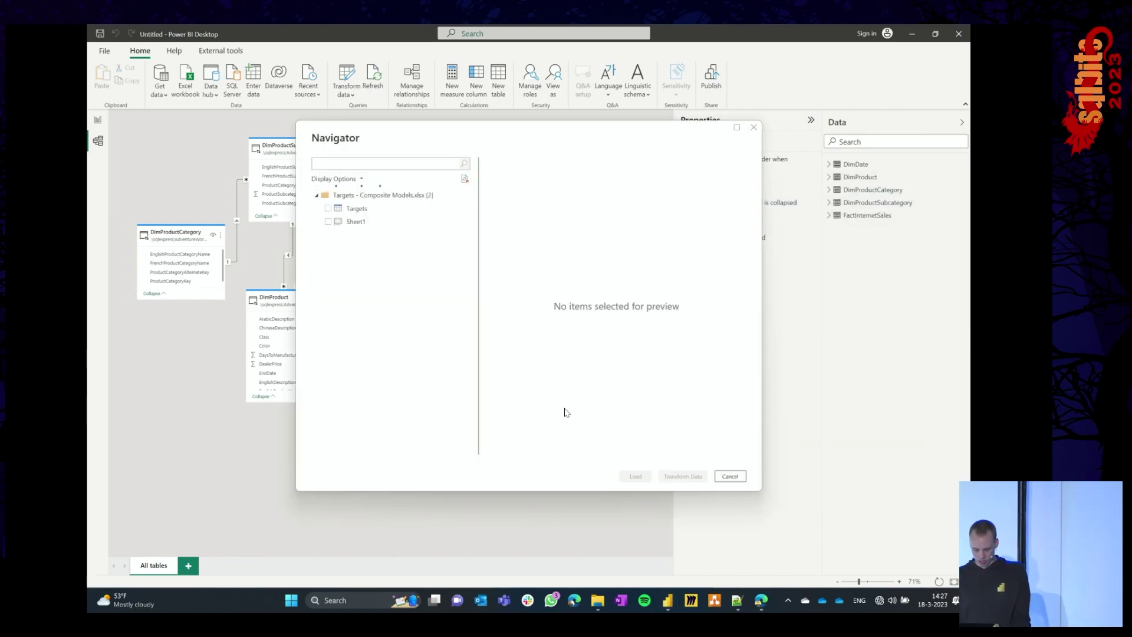
Load the Targets table from the workbook and accept the potential security risk of adding a second data source
click(372, 210)
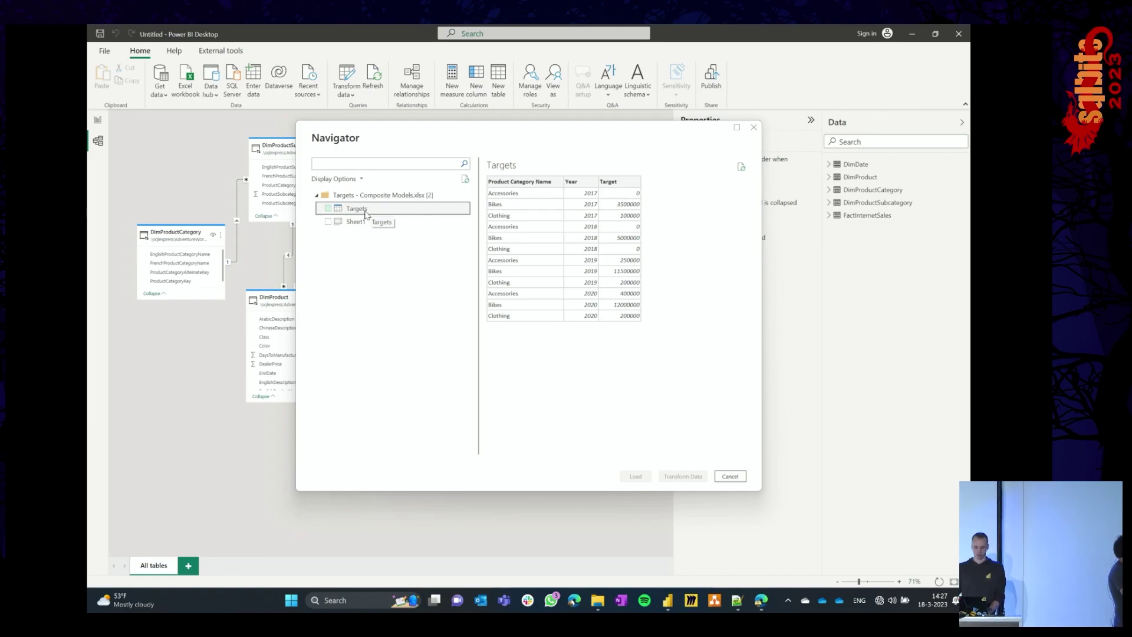
click(327, 208)
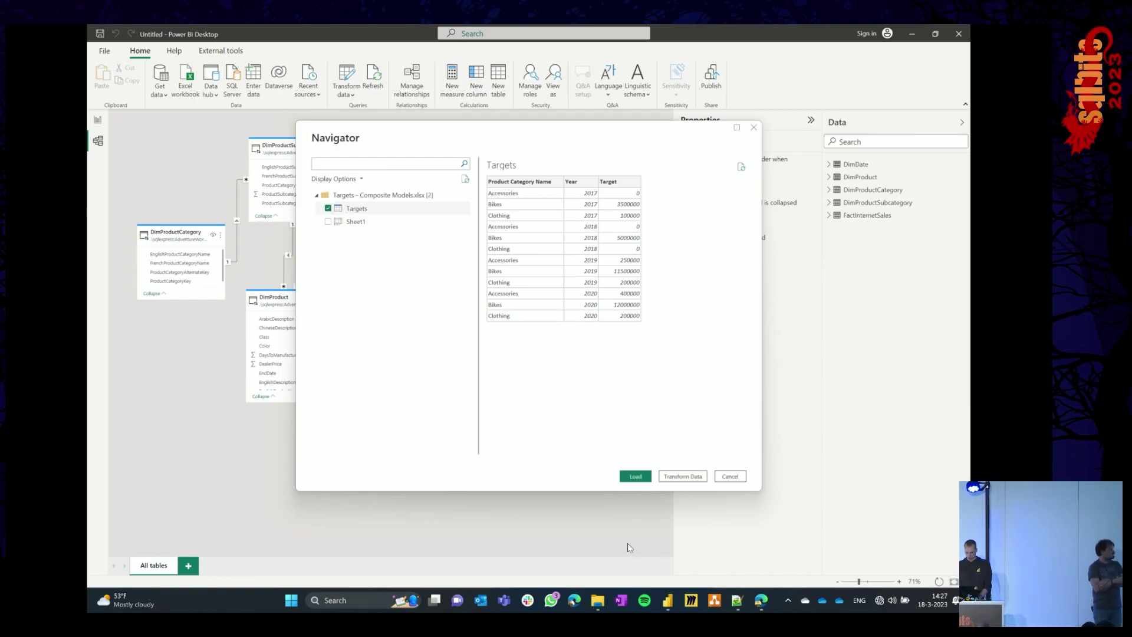
click(636, 476)
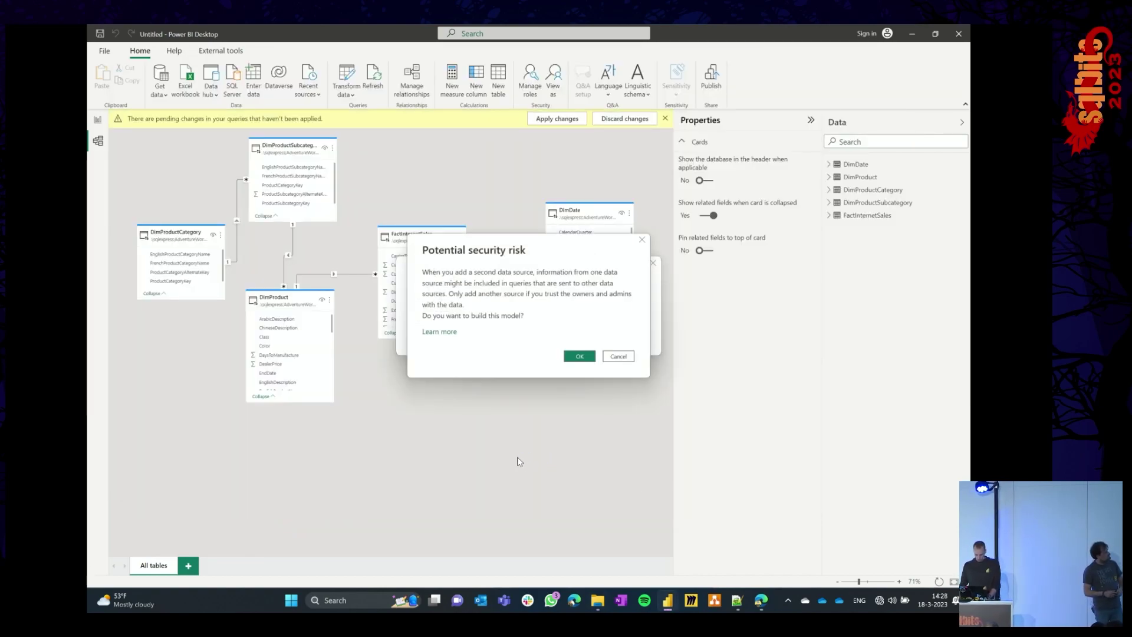
drag(555, 251, 497, 262)
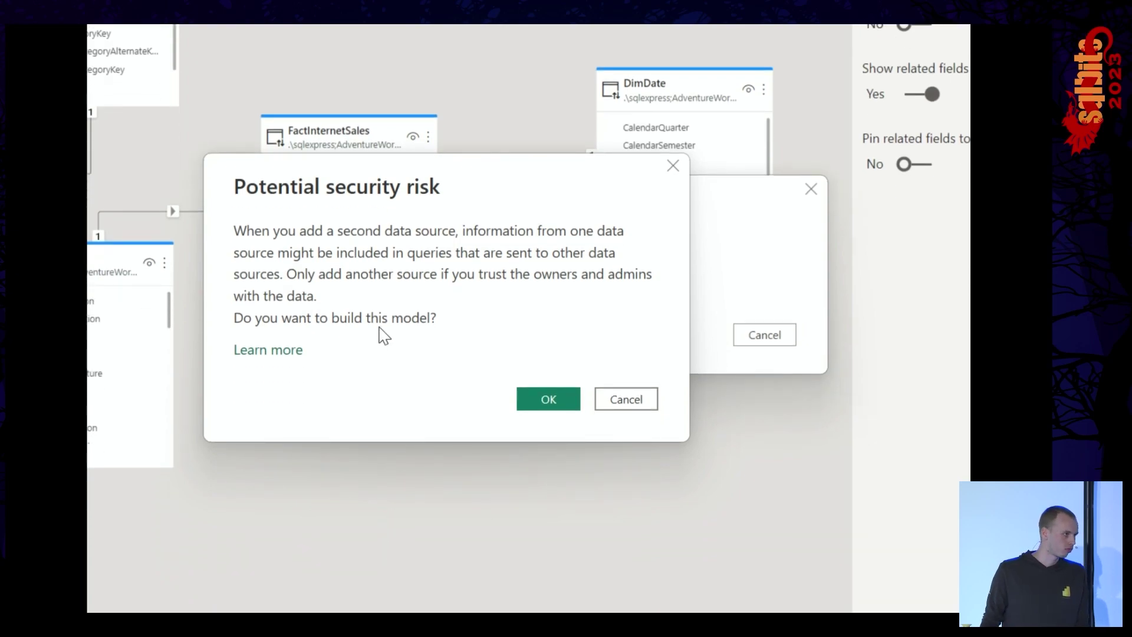
click(543, 400)
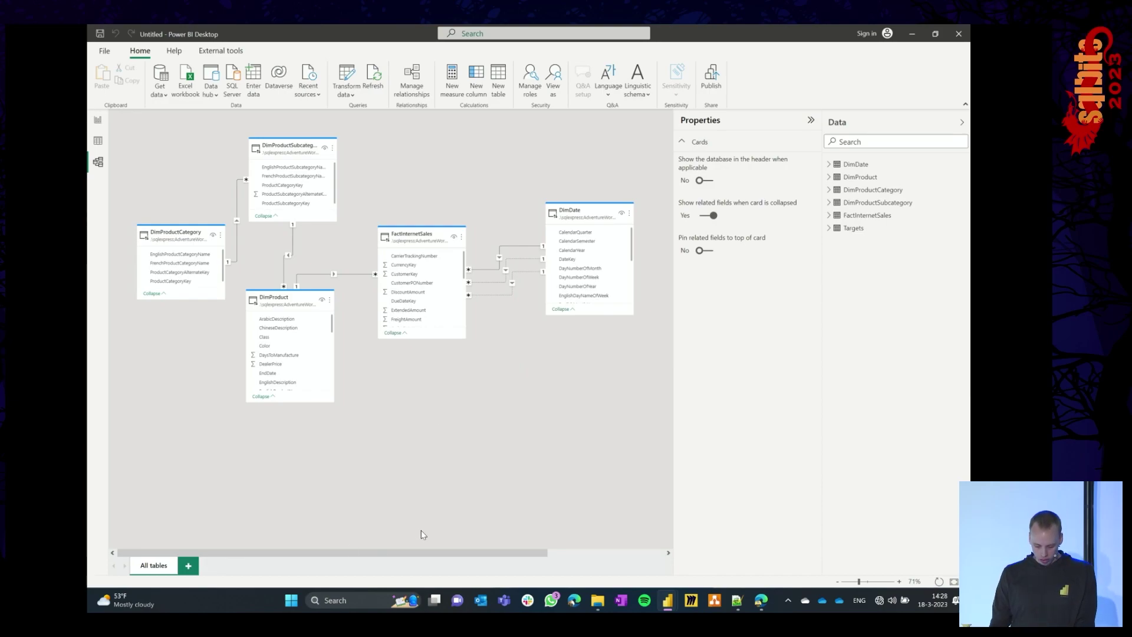
Move the Targets table card directly below DimProductCategory in the model diagram
drag(430, 557, 531, 559)
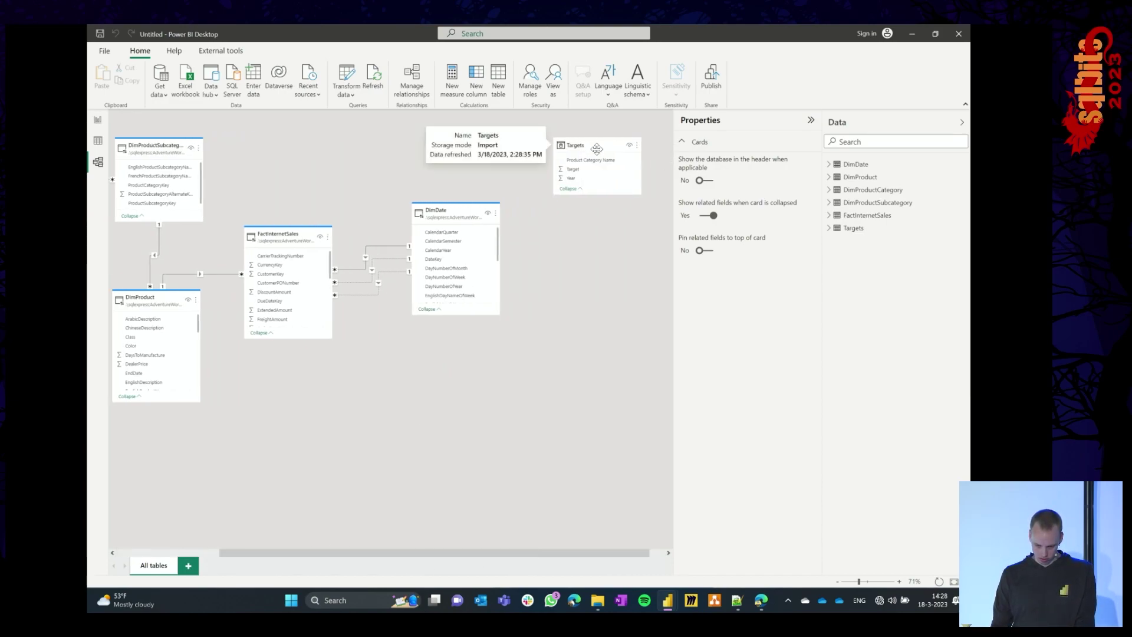
drag(595, 146, 186, 356)
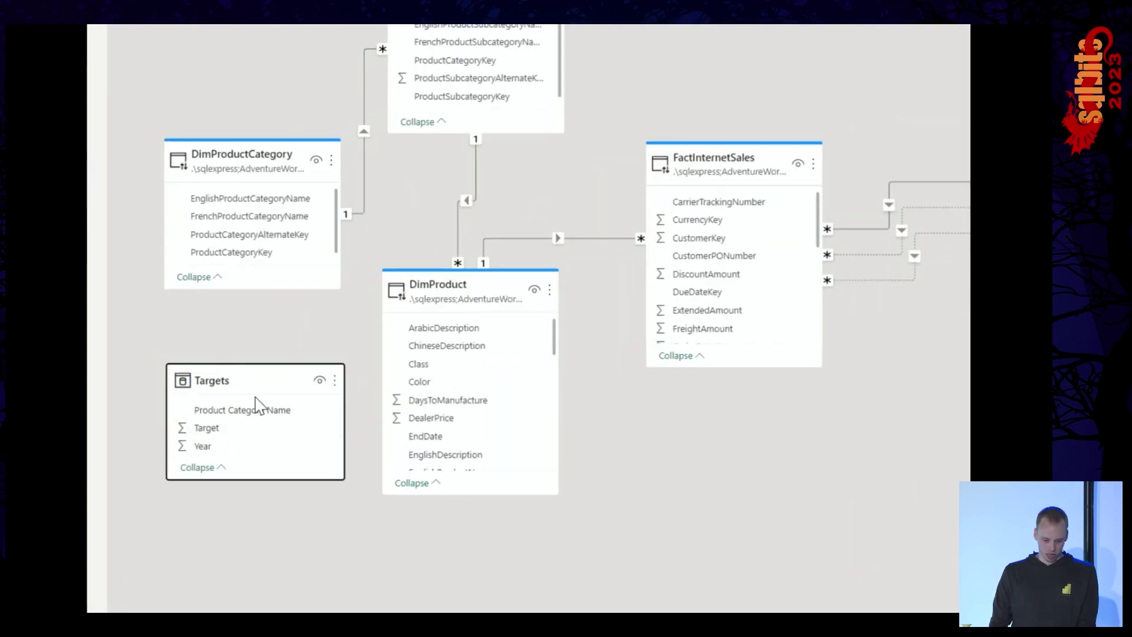
drag(231, 384, 232, 384)
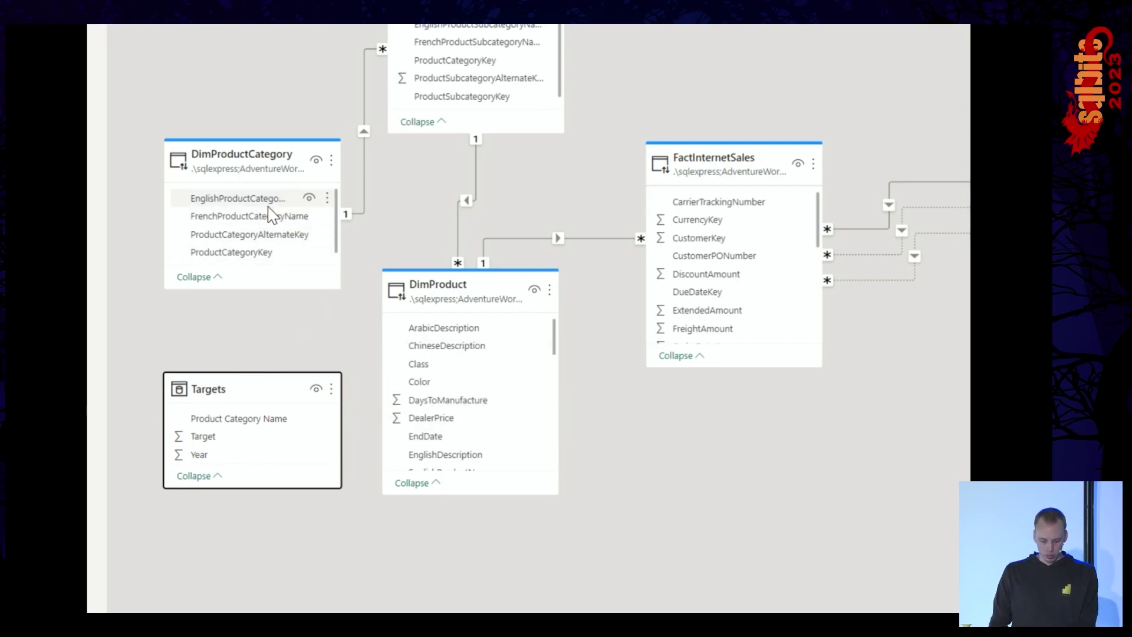
Create an active one-to-many, single-direction relationship from EnglishProductCategoryName in DimProductCategory to Product Category Name in Targets
click(233, 200)
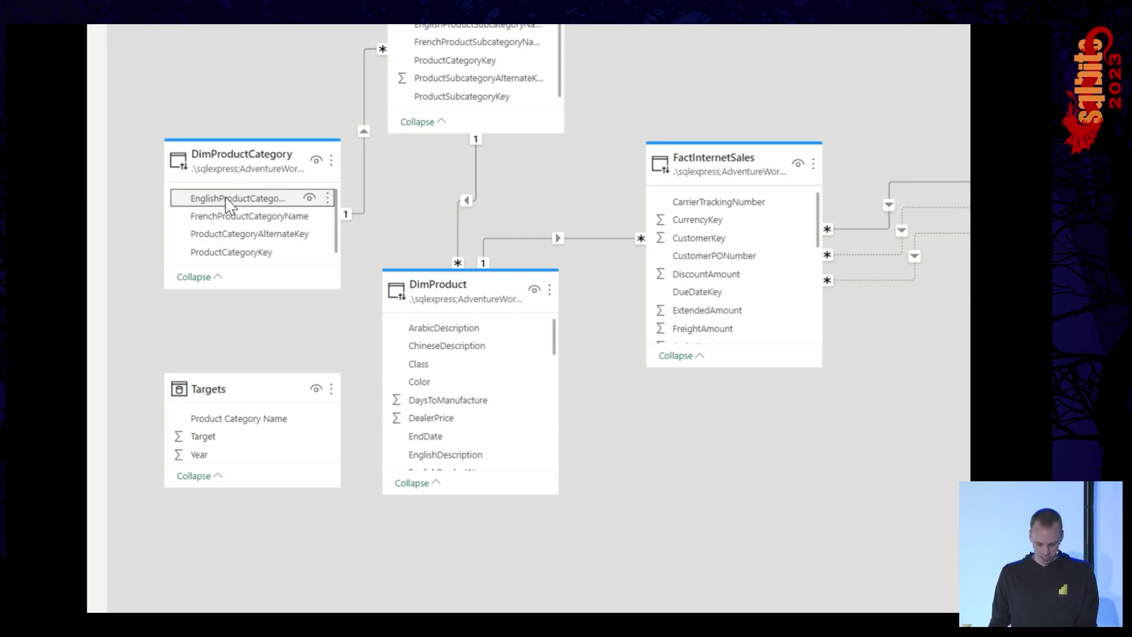
drag(230, 203, 255, 412)
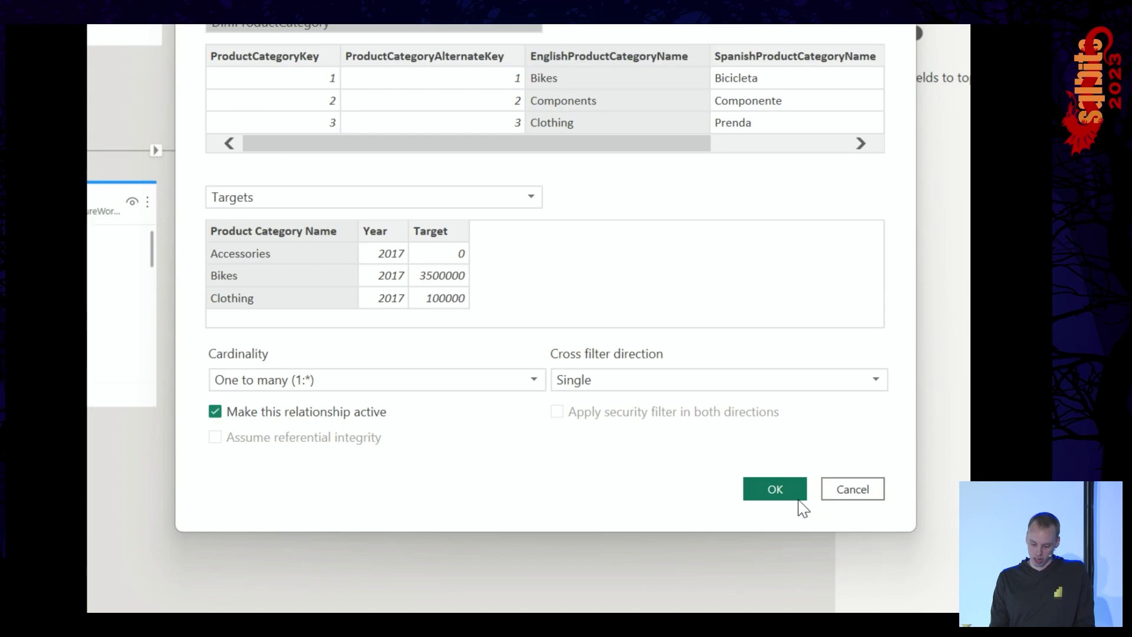
click(793, 602)
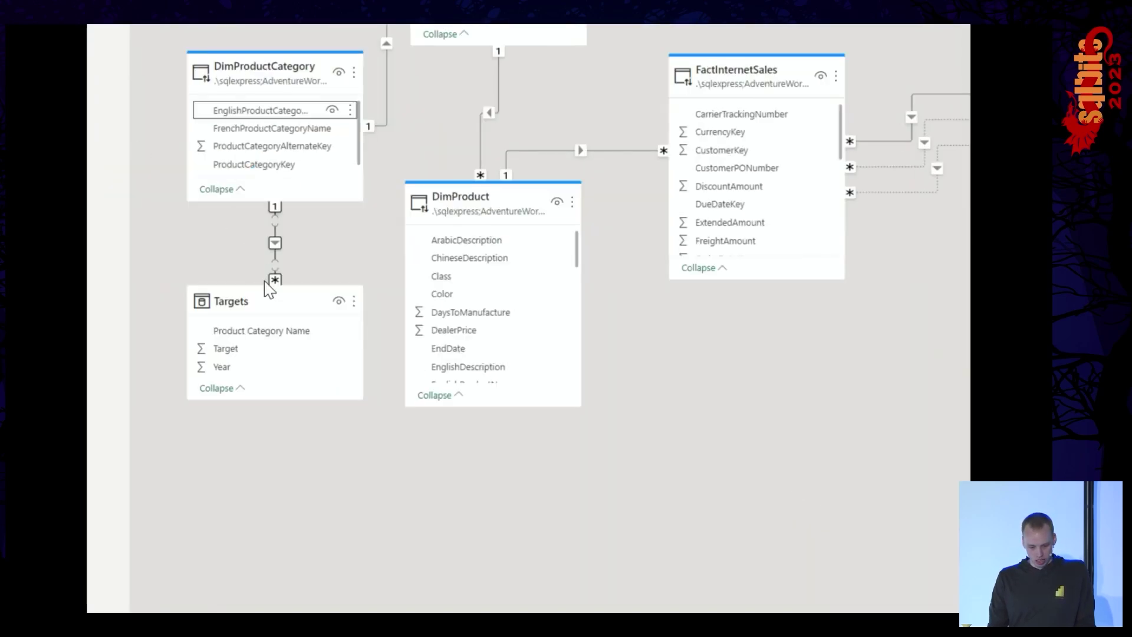
Move the Targets card farther below DimProductCategory, shift DimProduct slightly, and return to the report view
drag(296, 295, 291, 384)
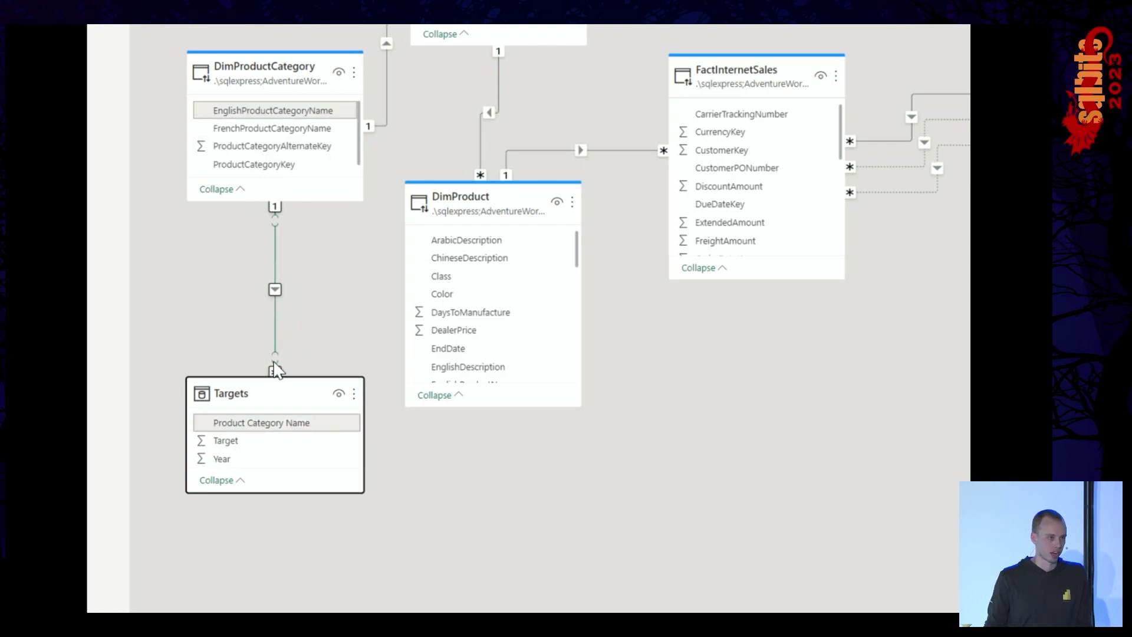
click(334, 320)
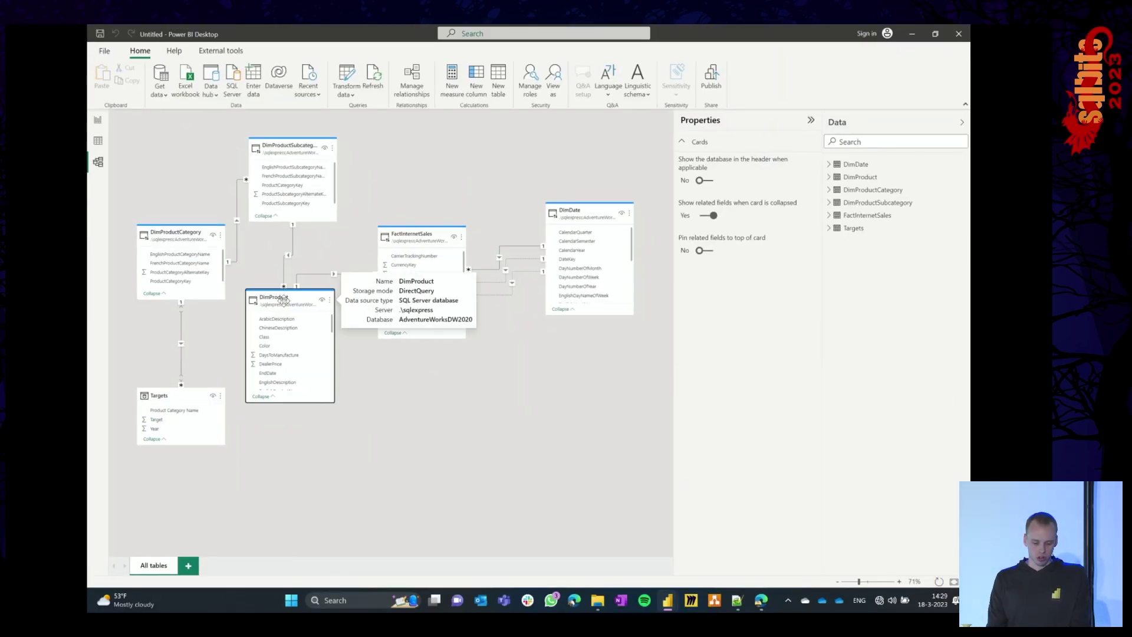
drag(327, 371, 334, 378)
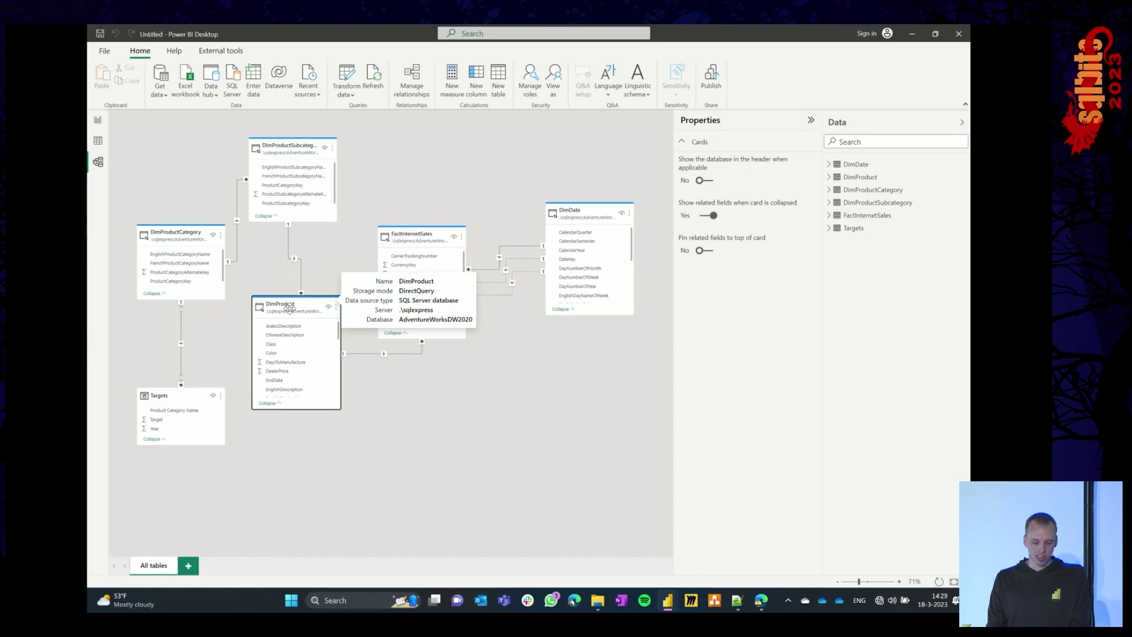
click(98, 119)
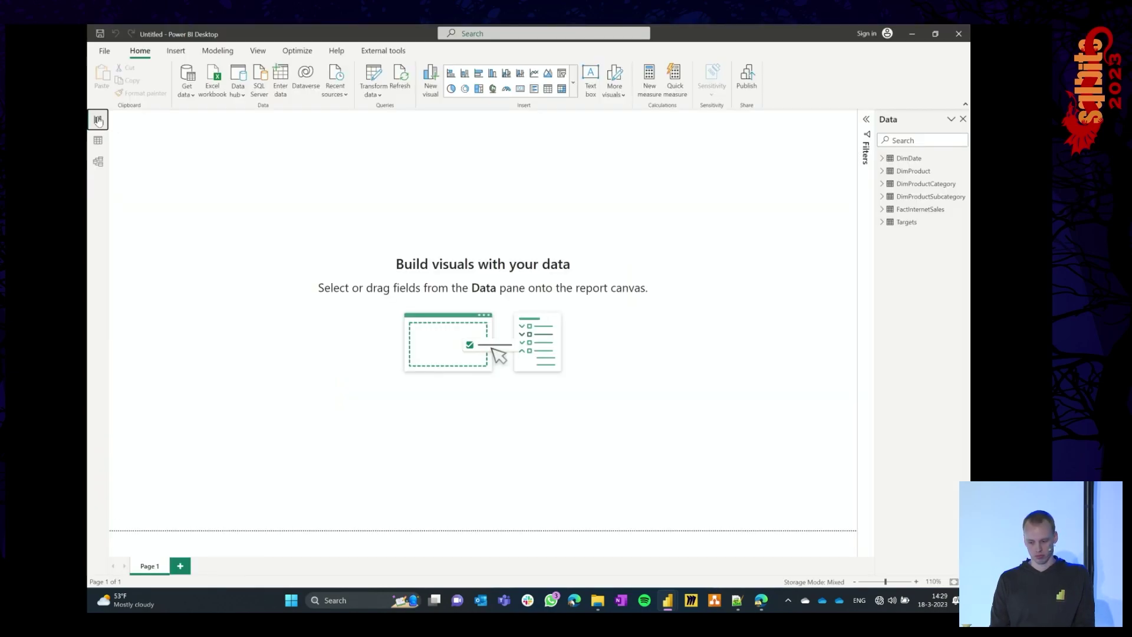
Create a report visual showing EnglishProductCategoryName from DimProductCategory with Target from the Targets table
click(882, 185)
drag(919, 196, 249, 198)
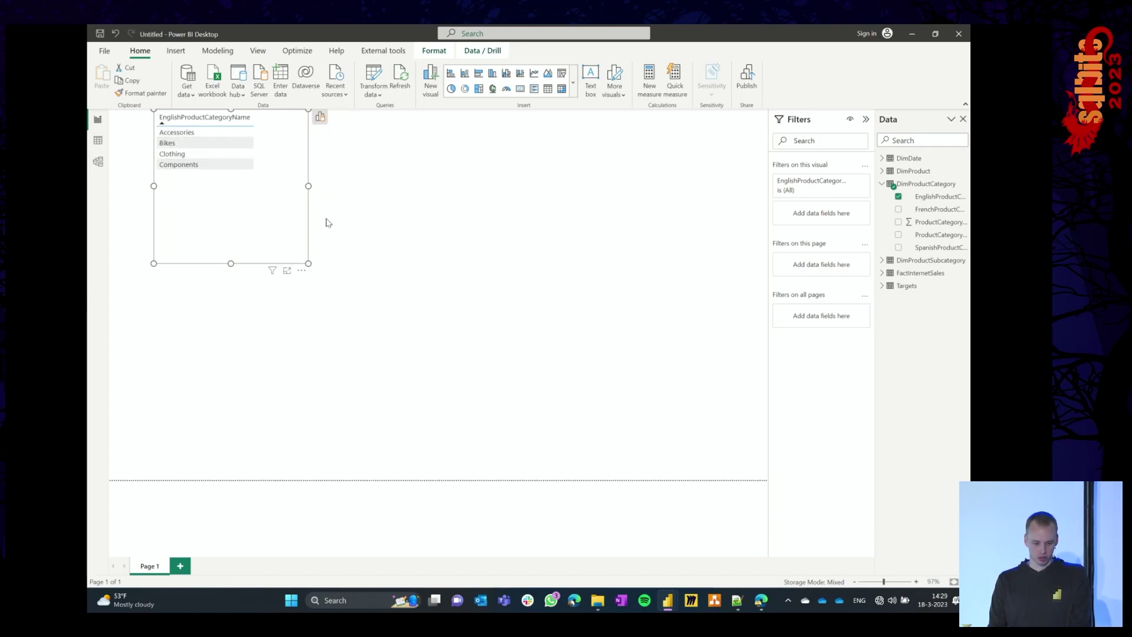
click(882, 285)
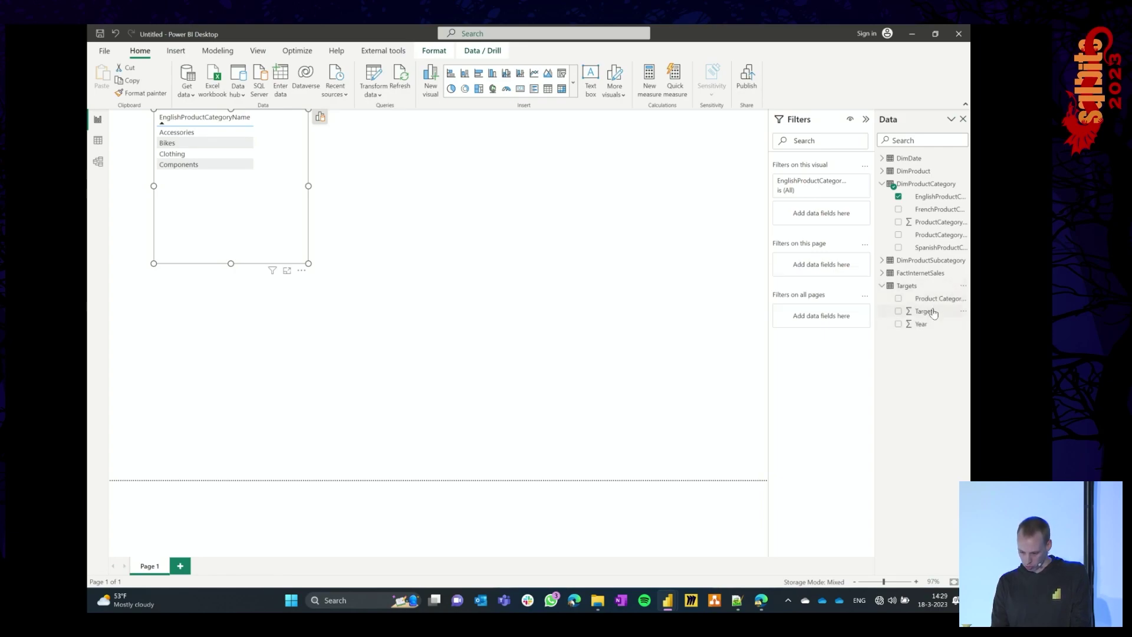
drag(923, 312, 298, 153)
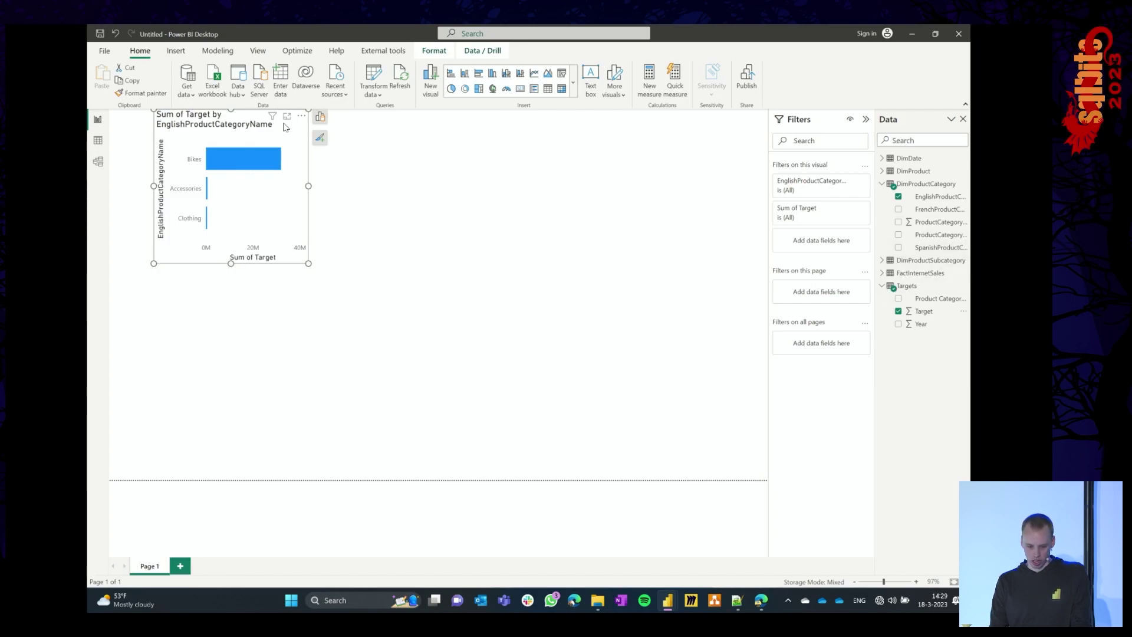
Convert the Sum of Target by EnglishProductCategoryName bar chart into a table visual
click(320, 137)
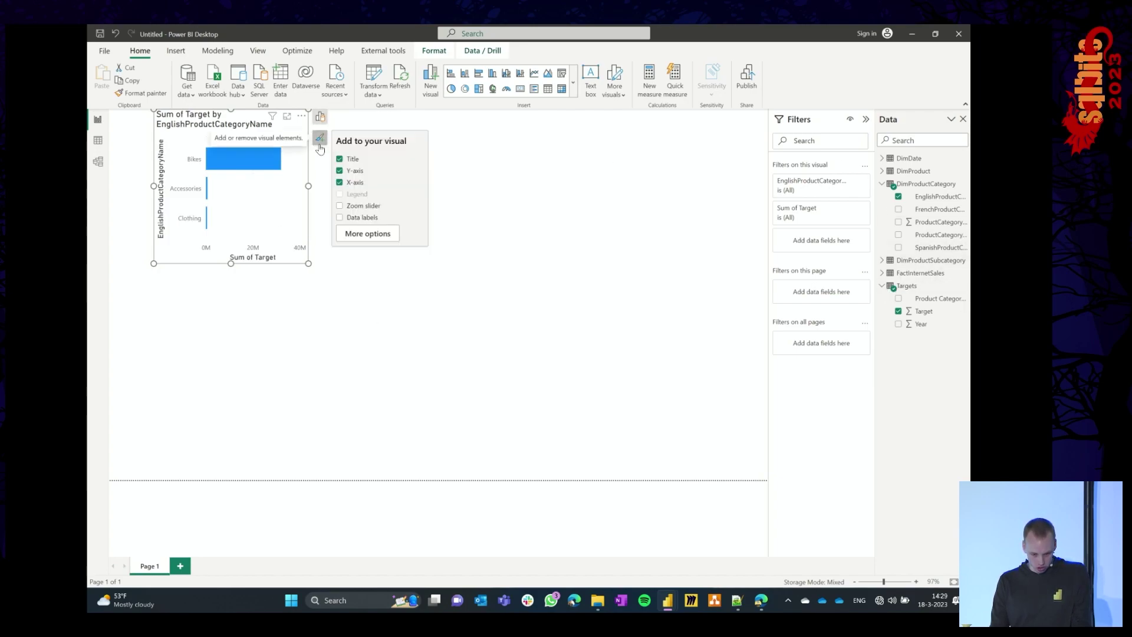
click(367, 233)
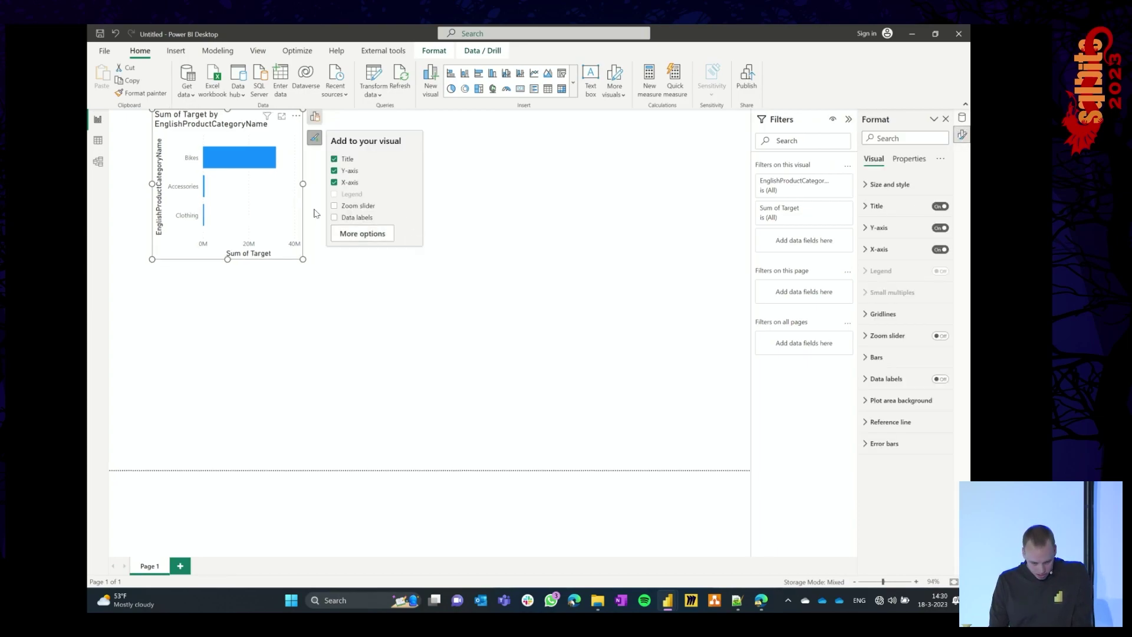
click(315, 116)
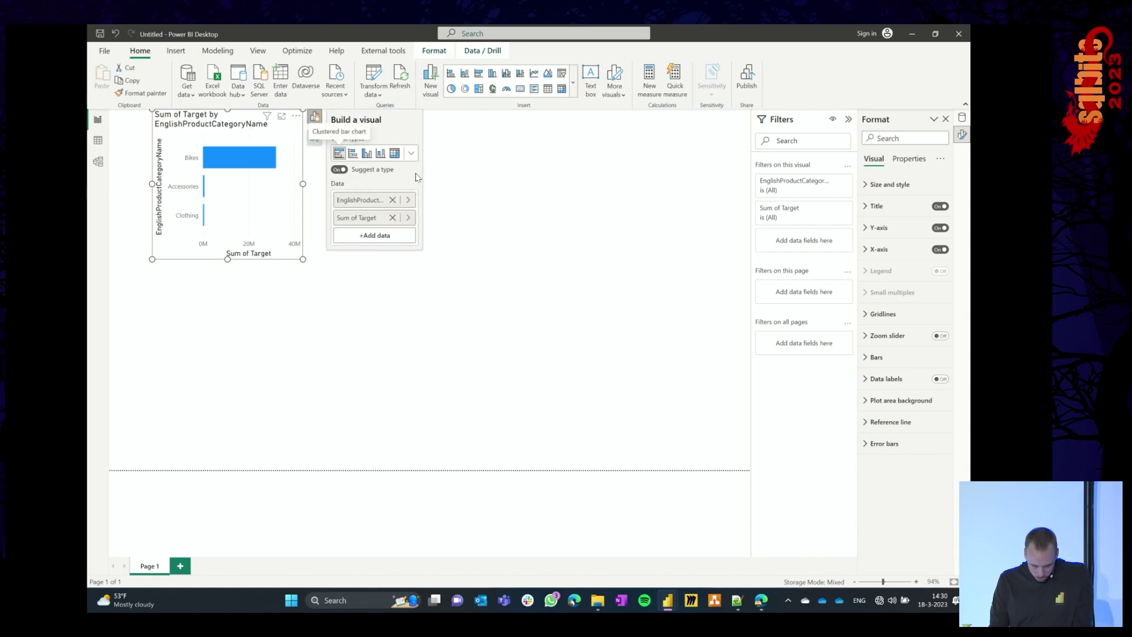
click(411, 153)
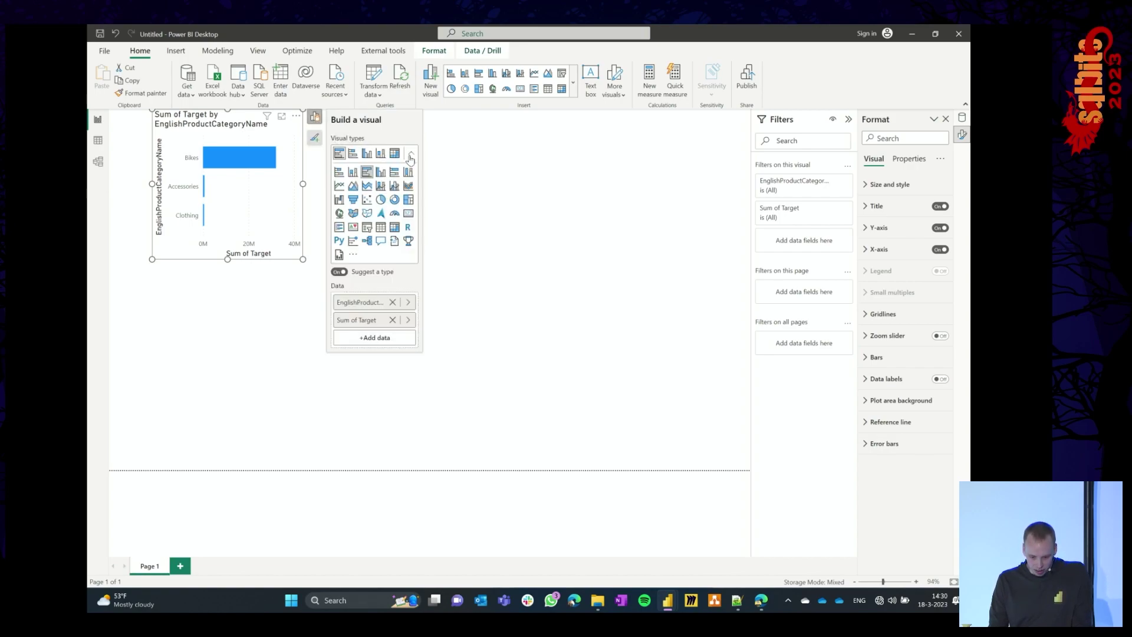
click(382, 228)
Move the table visual slightly down and away from the canvas edge, widen it, and deselect it
drag(231, 203, 245, 247)
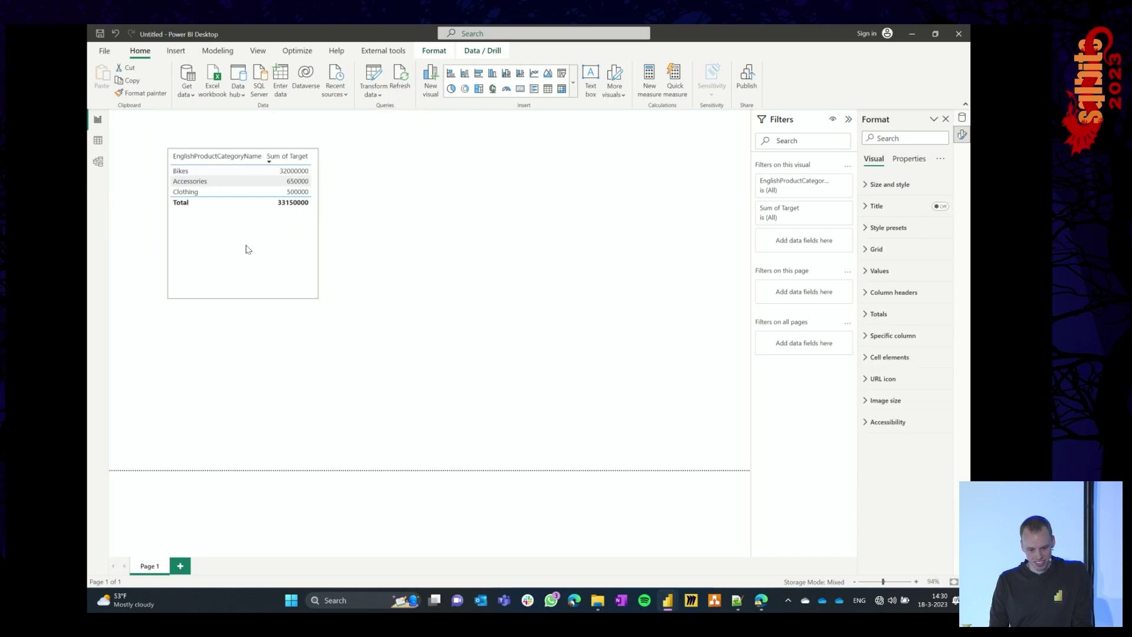
drag(319, 304, 380, 290)
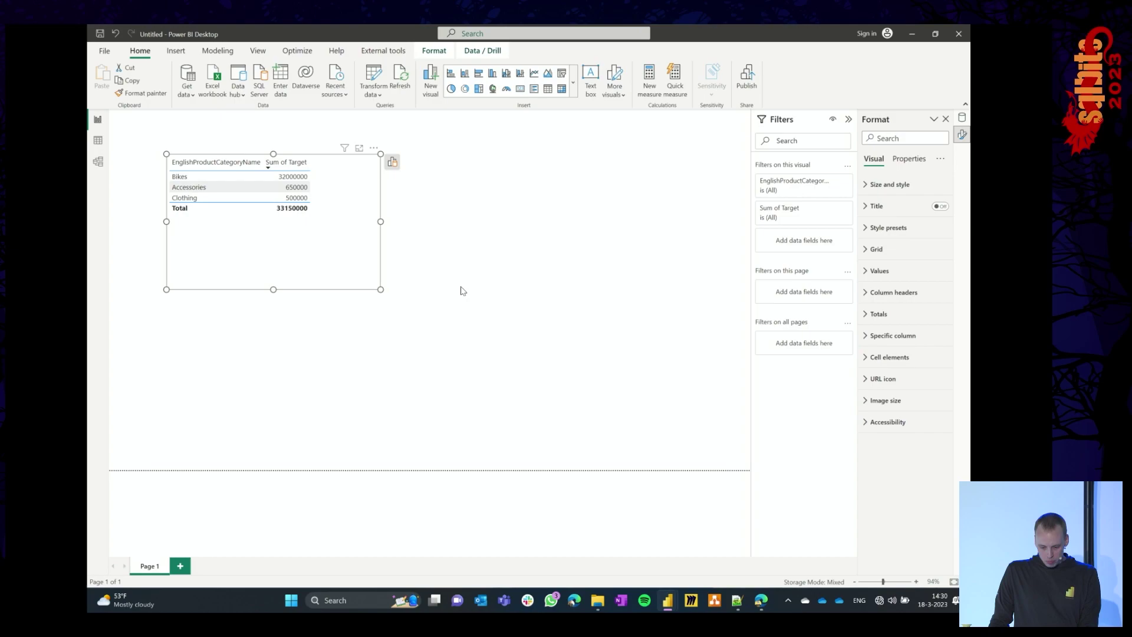
click(461, 288)
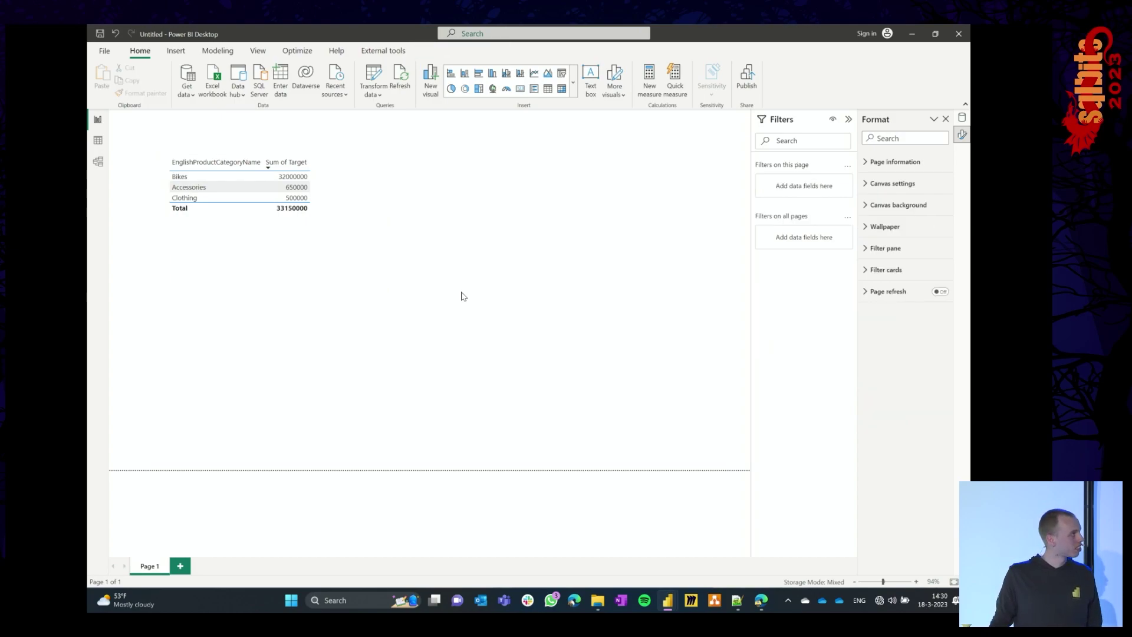
key(Tab)
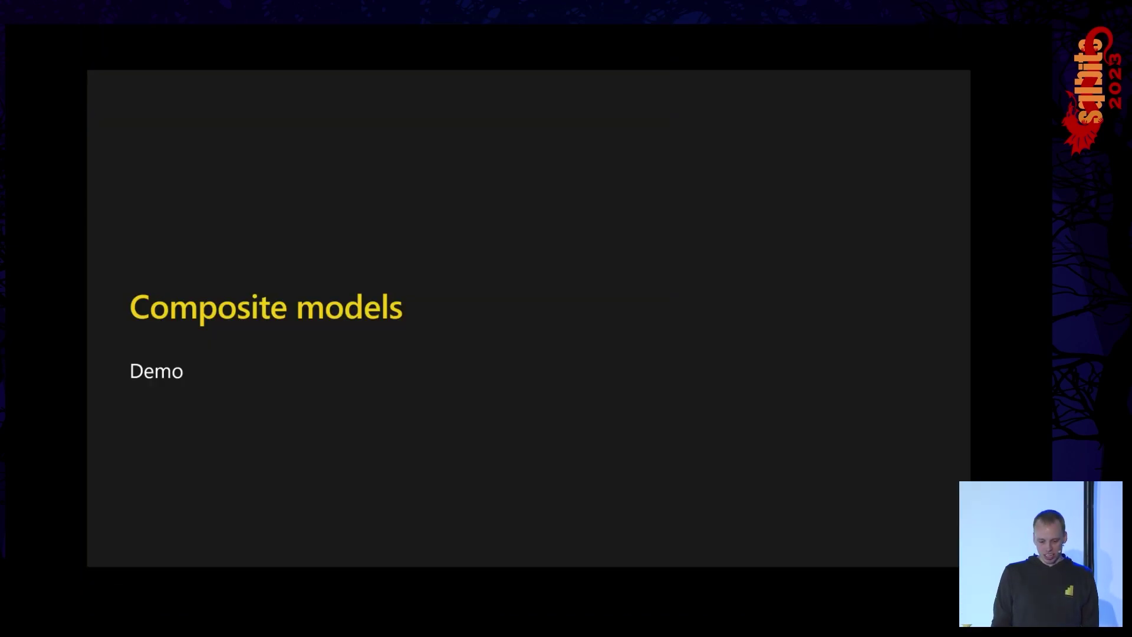
key(Right)
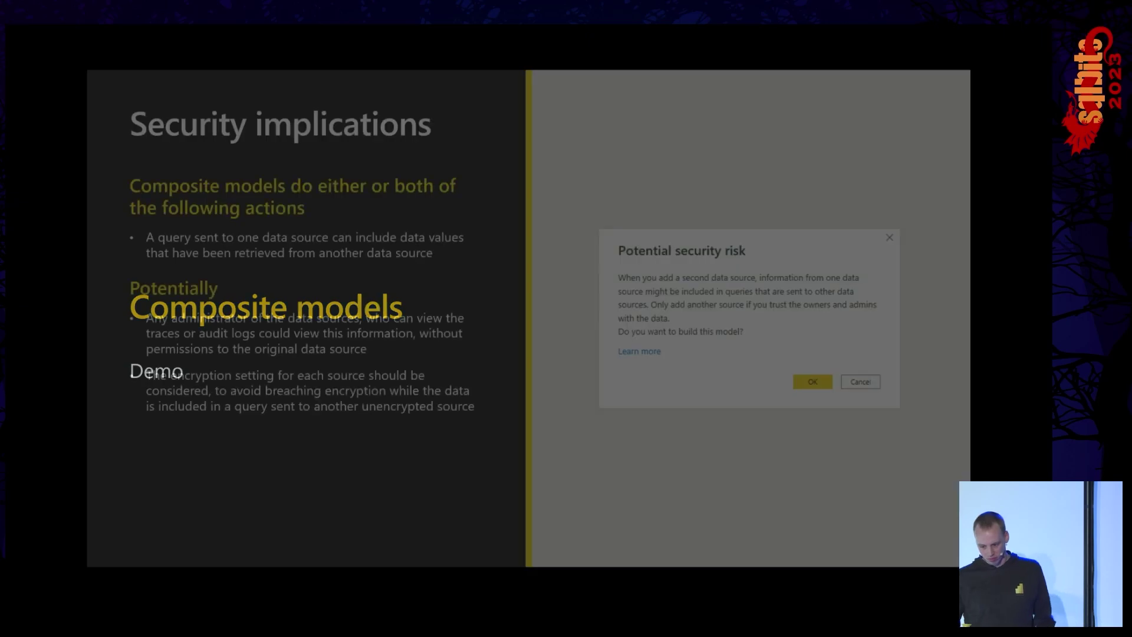
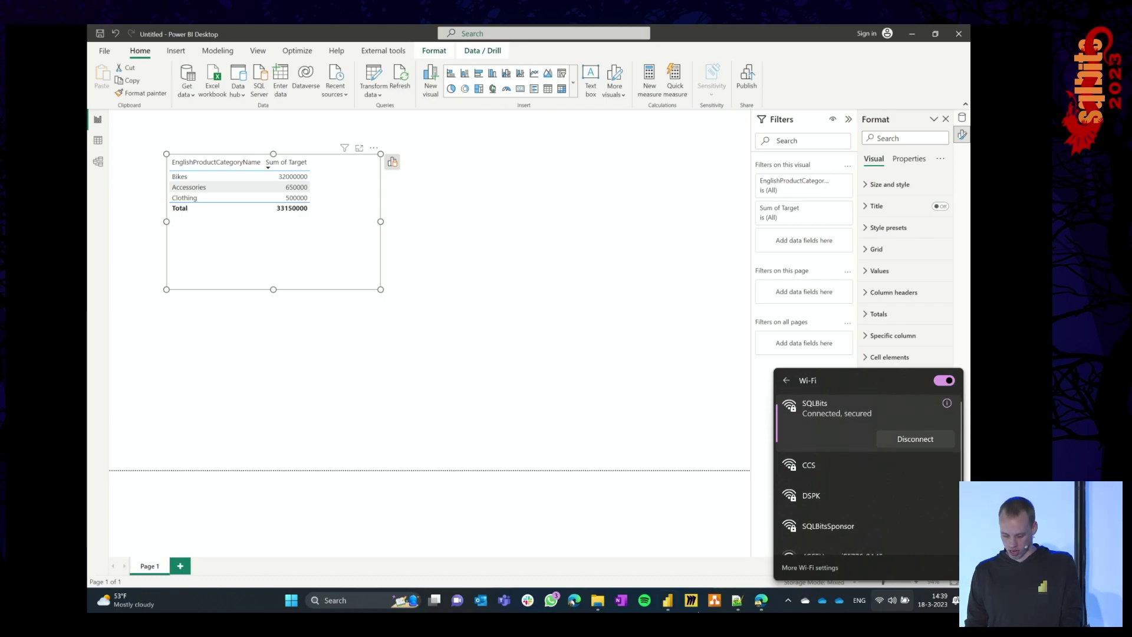
Switch to the other, blank Power BI Desktop report and browse the data hub for Power BI datasets
click(667, 600)
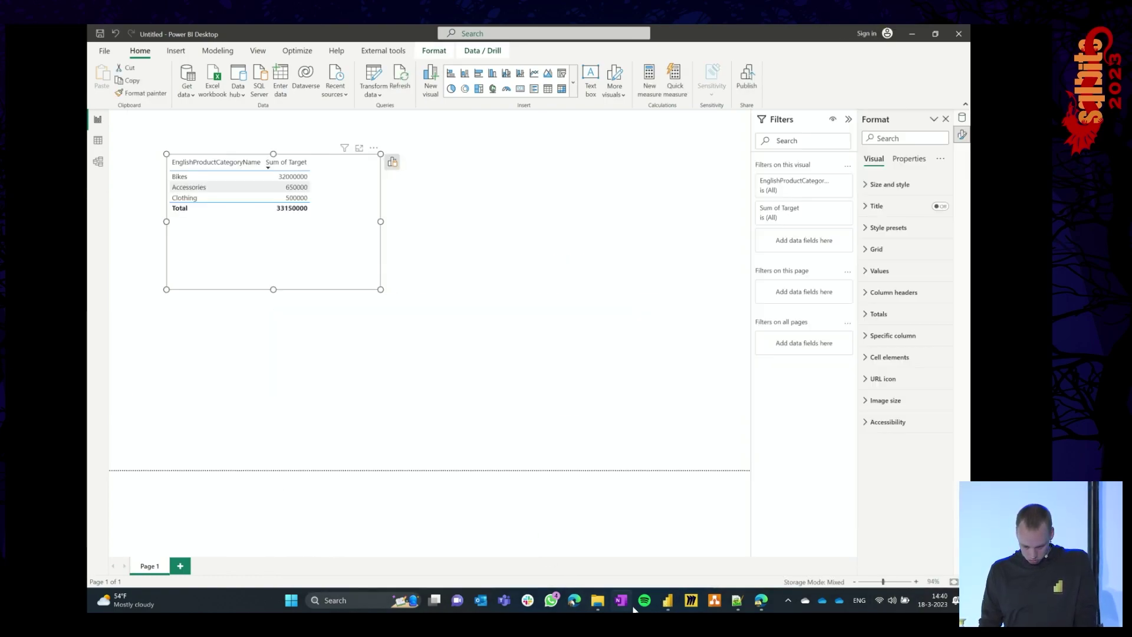
mouse_move(668, 600)
click(586, 547)
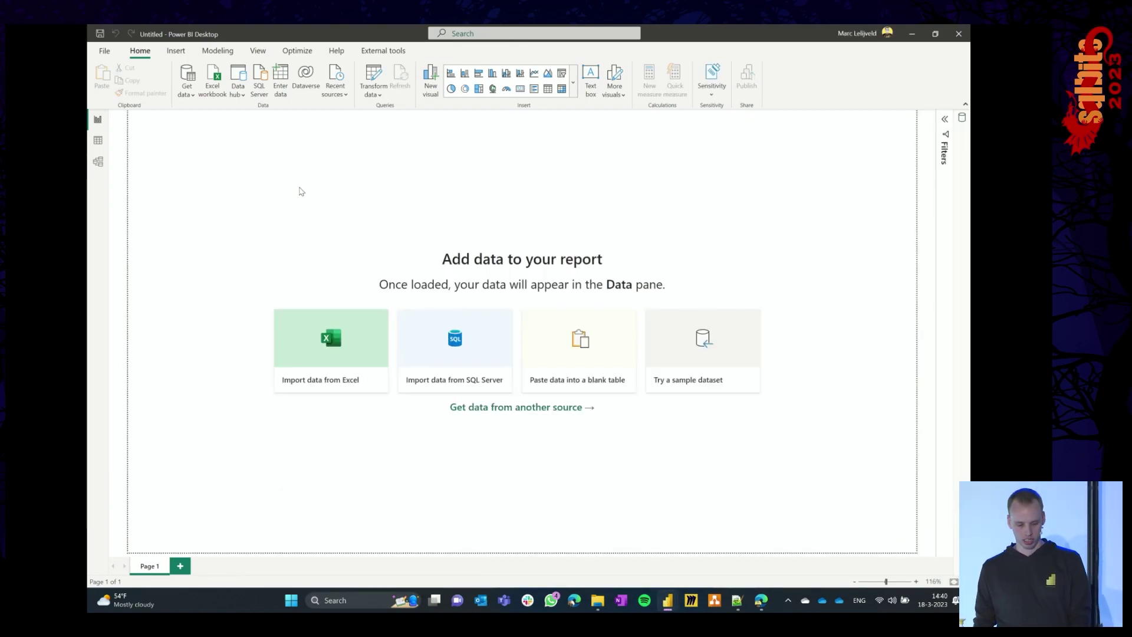
click(241, 94)
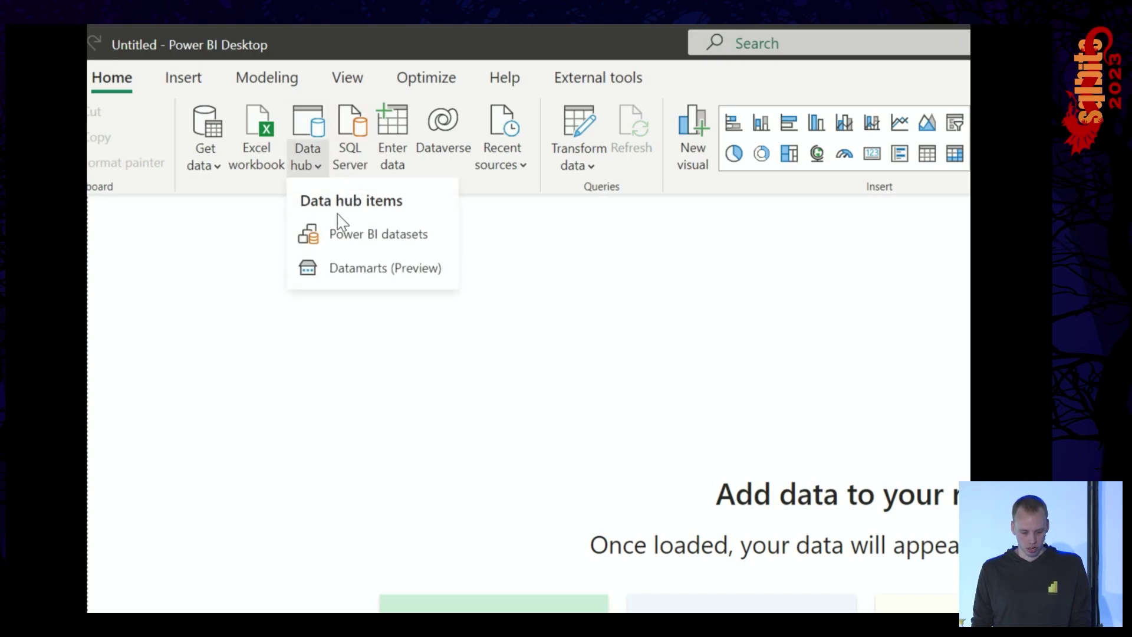
click(369, 247)
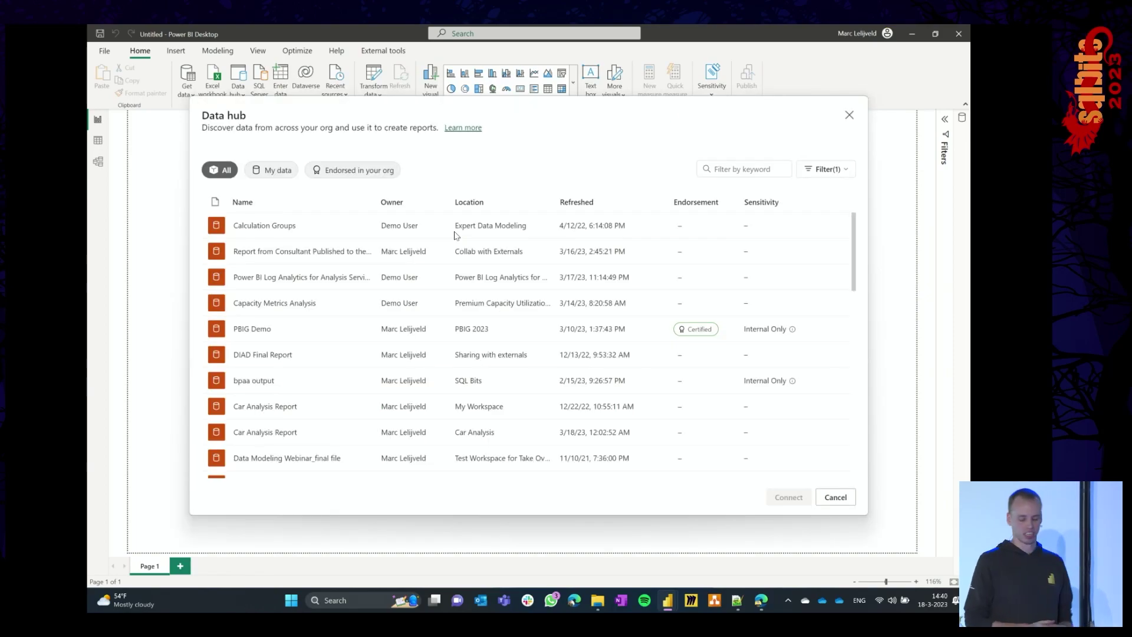
Search the data hub for "sales model" and connect to the certified Sales model in Expert Data Modeling
click(737, 171)
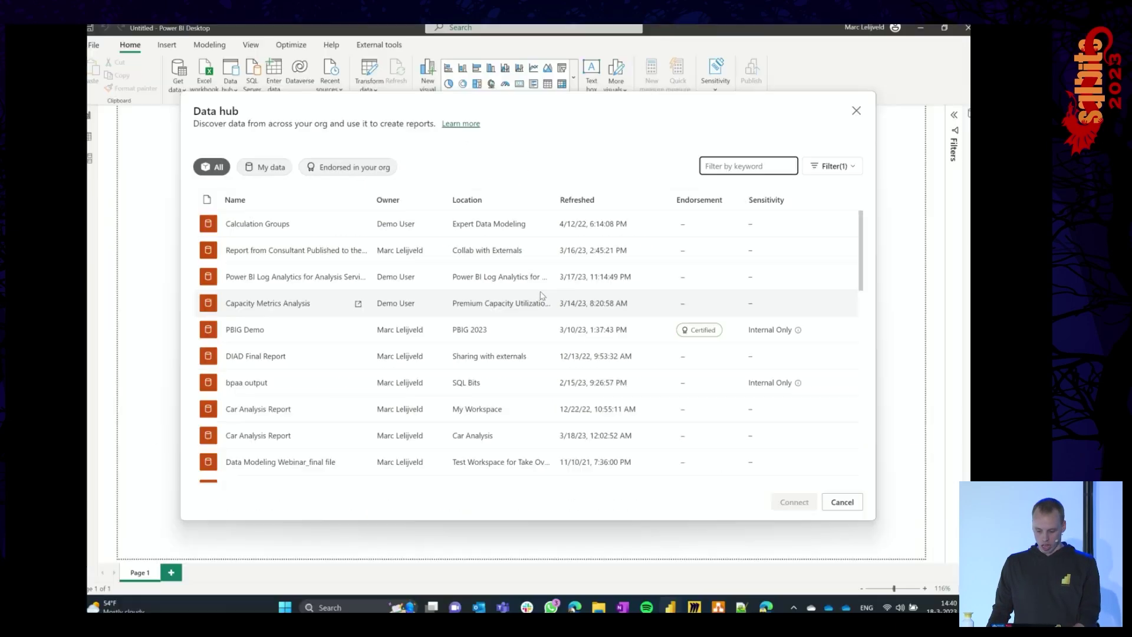
click(761, 602)
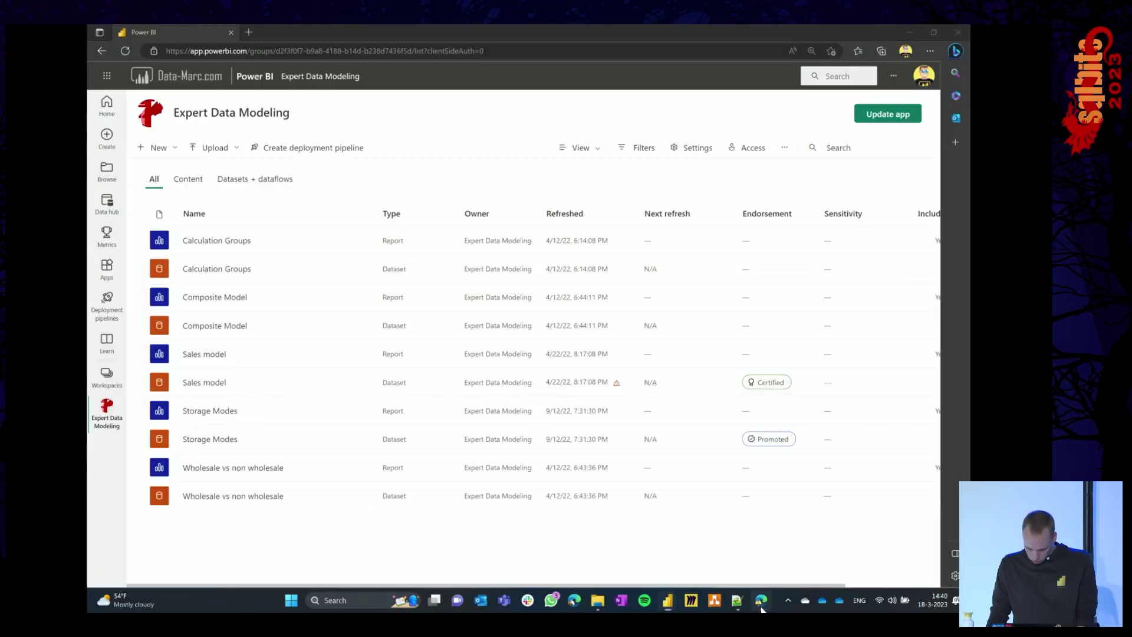
click(761, 603)
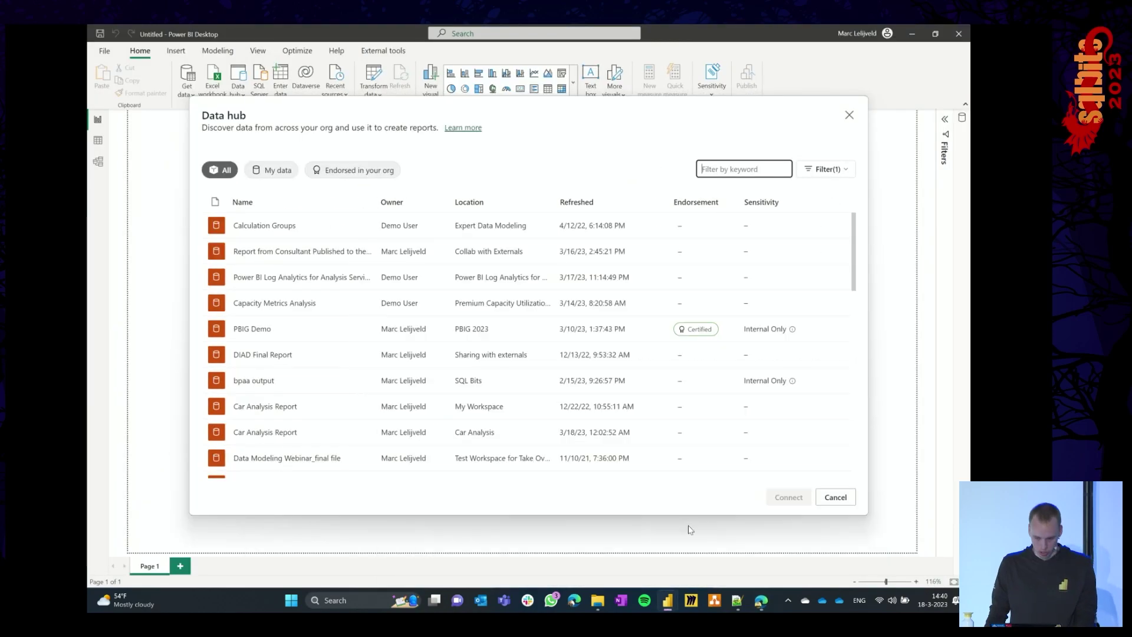
text(sales model)
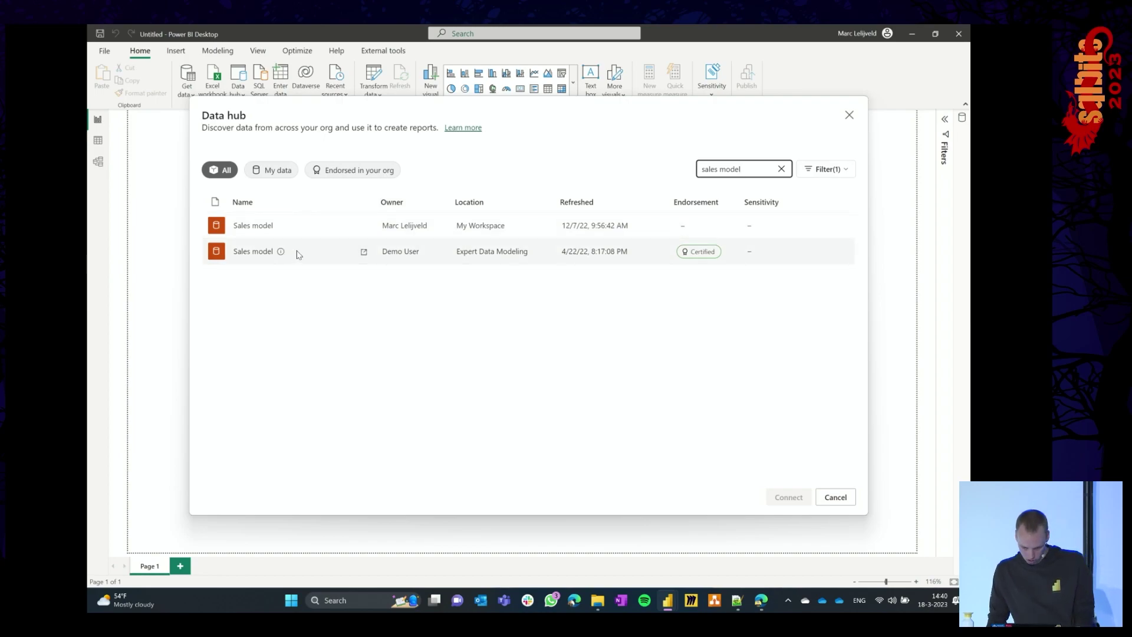
click(295, 254)
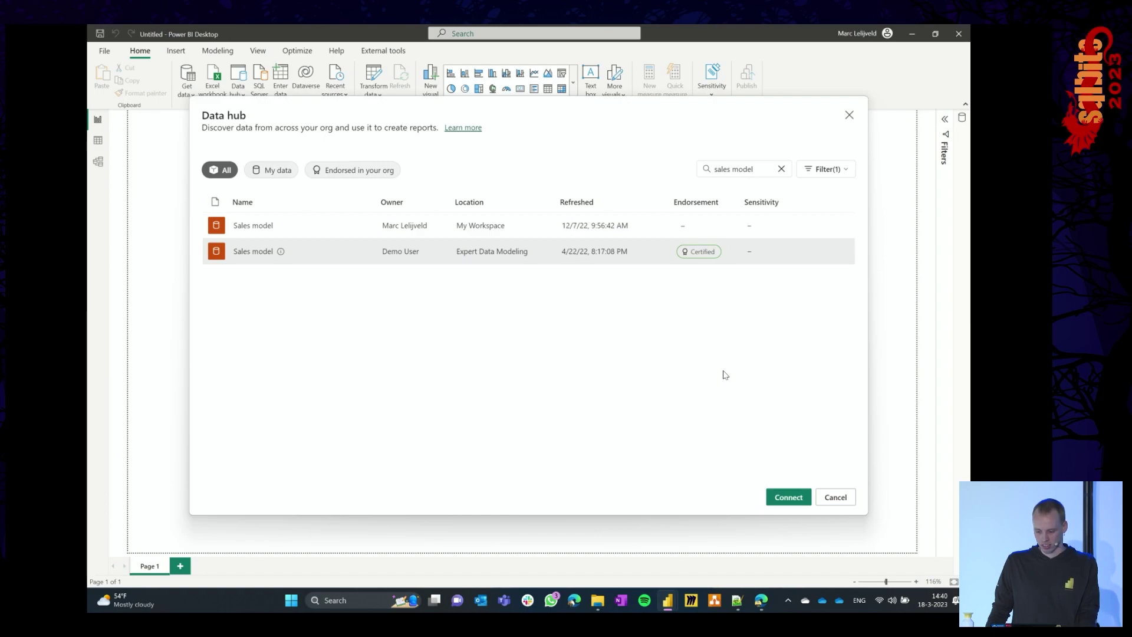
click(789, 498)
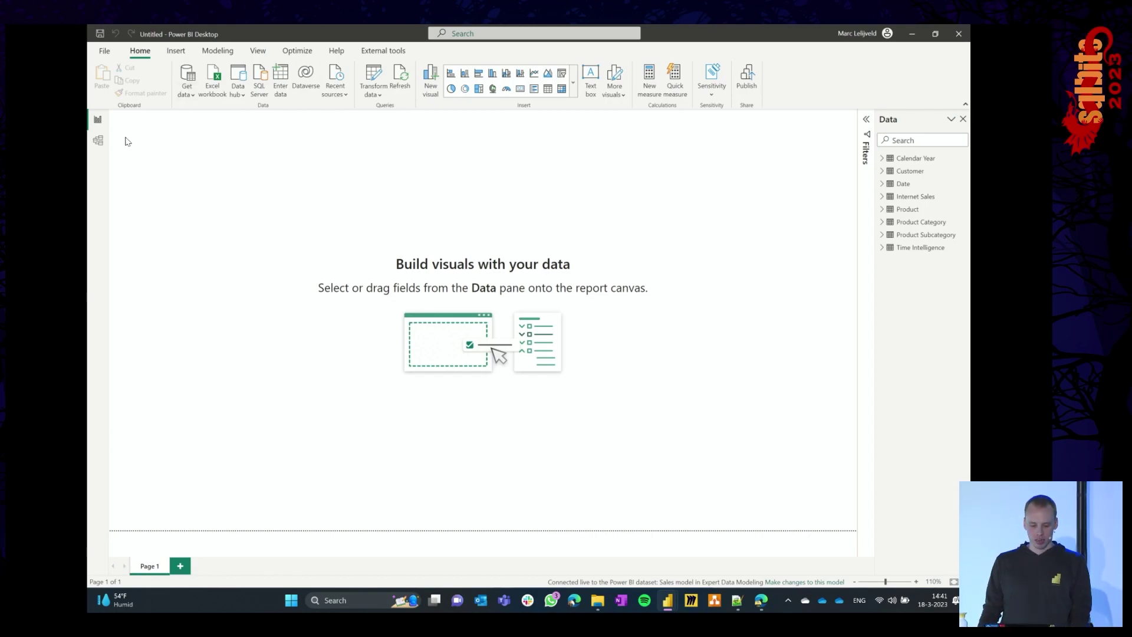
Start an Excel workbook import and add a local model to switch the live connection to DirectQuery
click(215, 92)
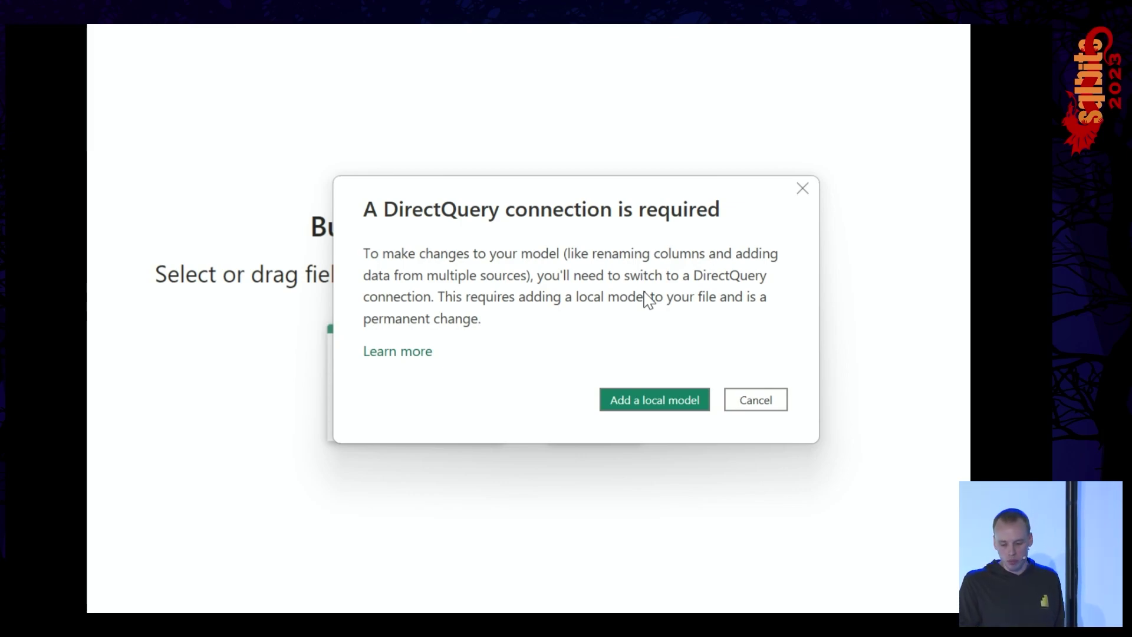
click(694, 398)
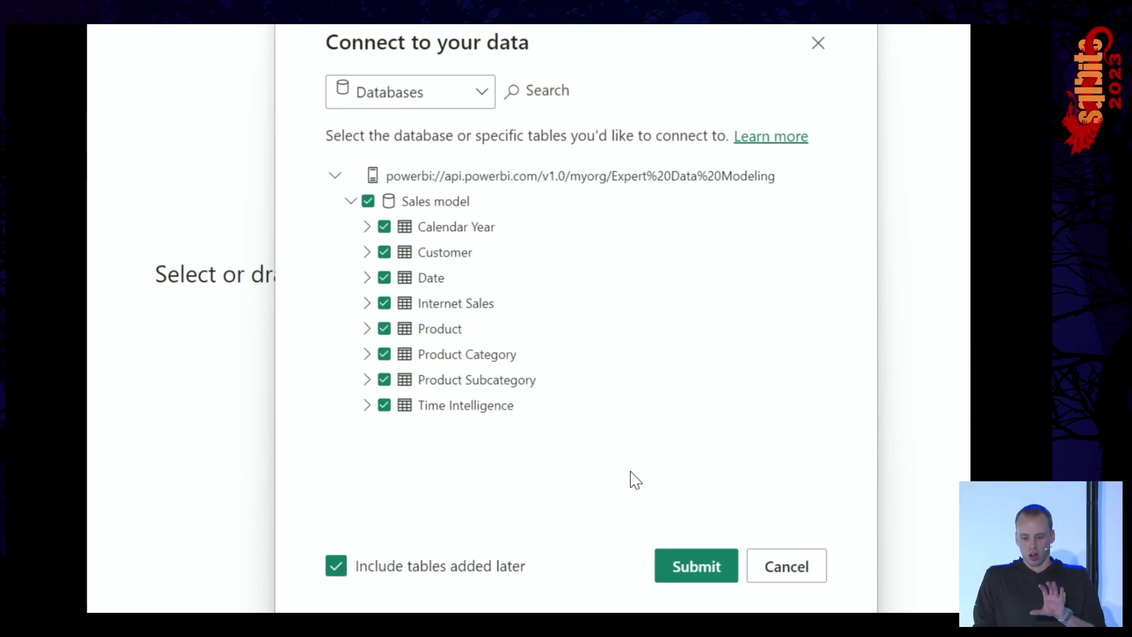
Check the database and perspective options, then submit the connection with all Sales model tables and tables added later included
scroll(854, 366, right, 2)
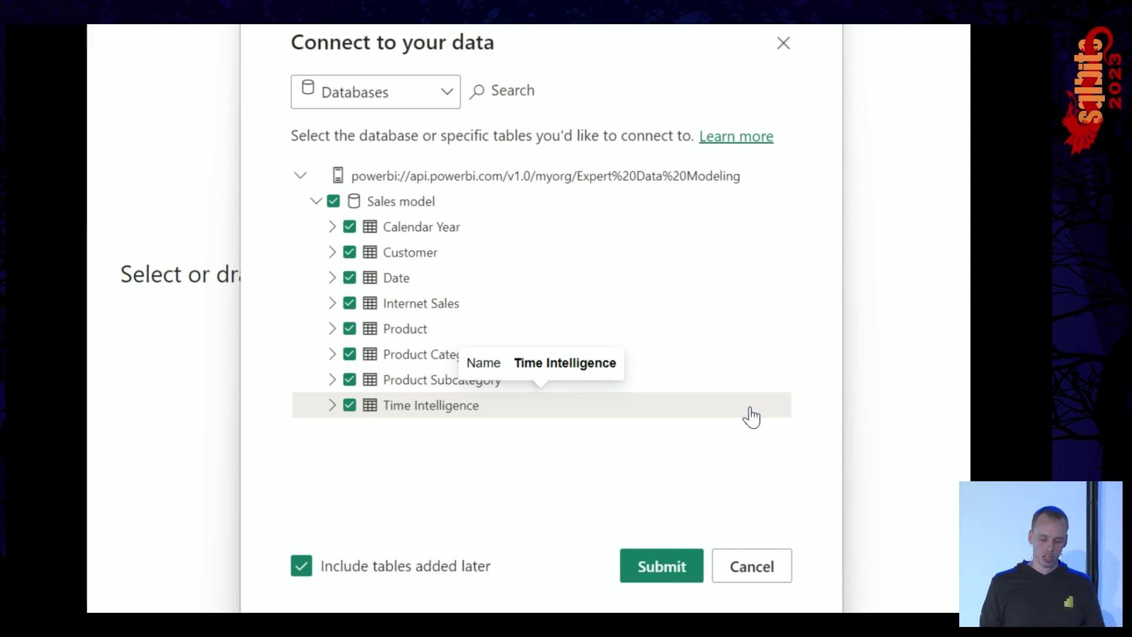
scroll(427, 487, down, 1)
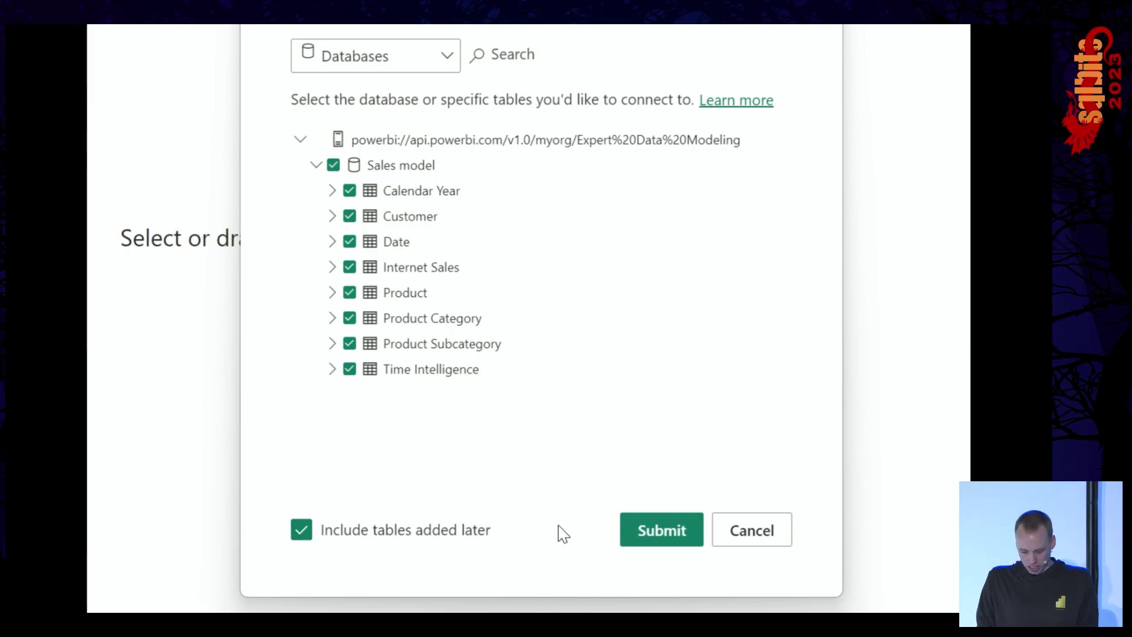
scroll(526, 389, up, 1)
click(379, 104)
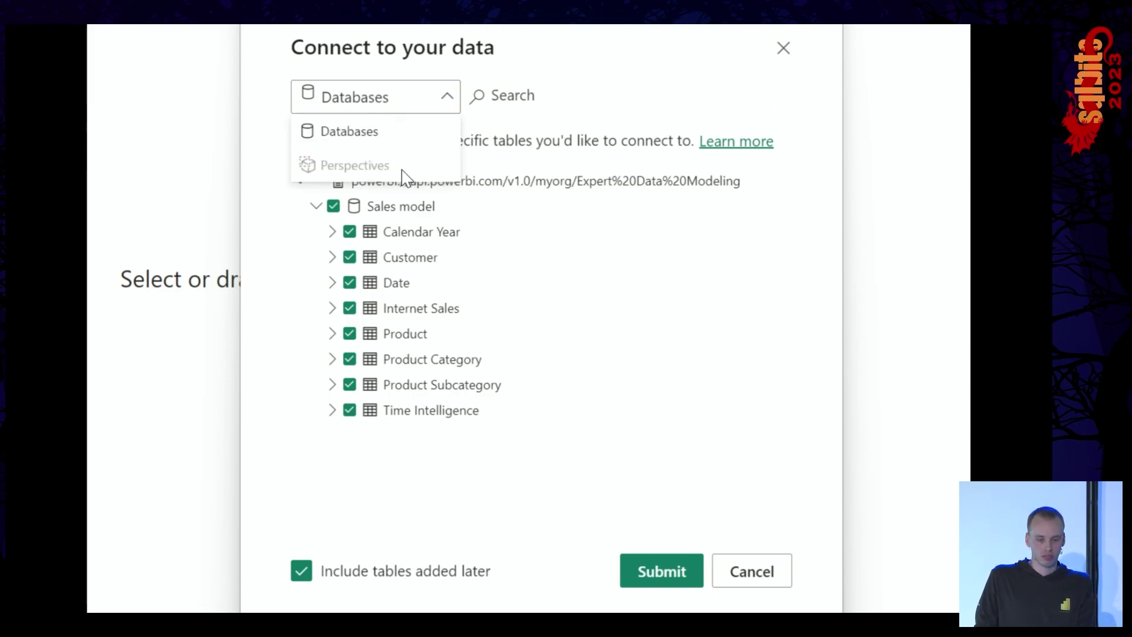
scroll(407, 111, up, 1)
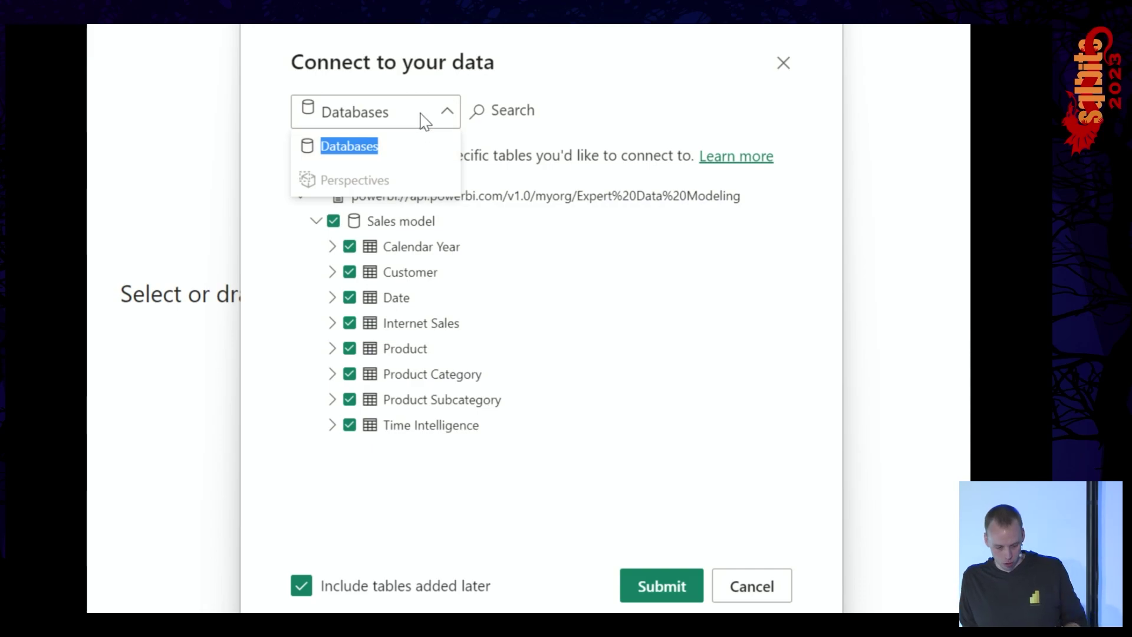
click(424, 118)
scroll(665, 548, down, 1)
scroll(664, 549, down, 1)
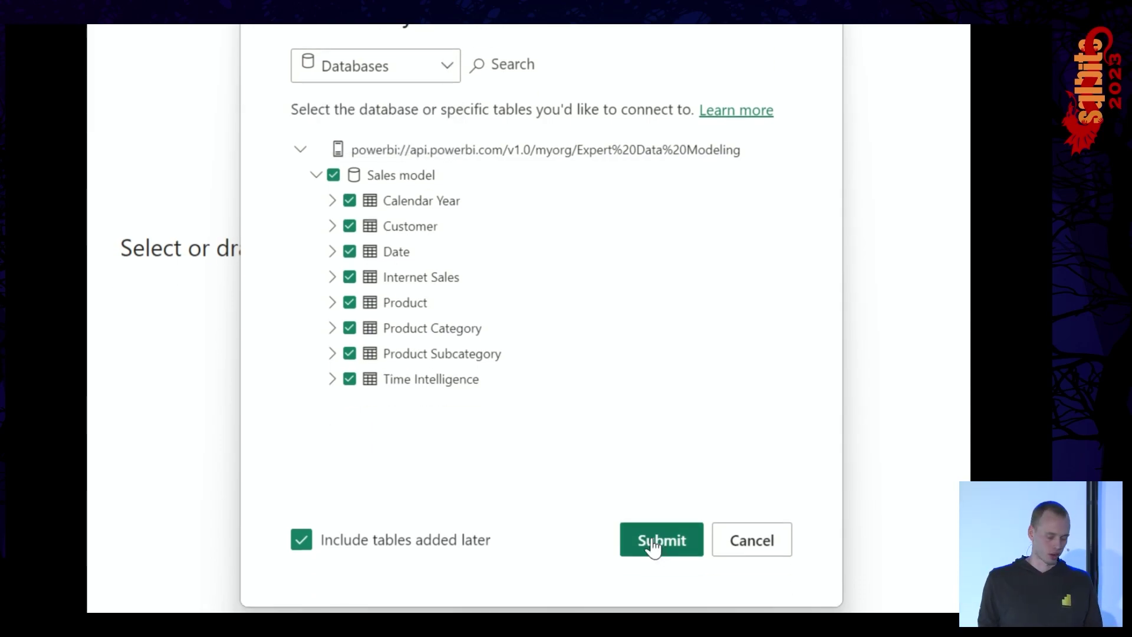
click(652, 541)
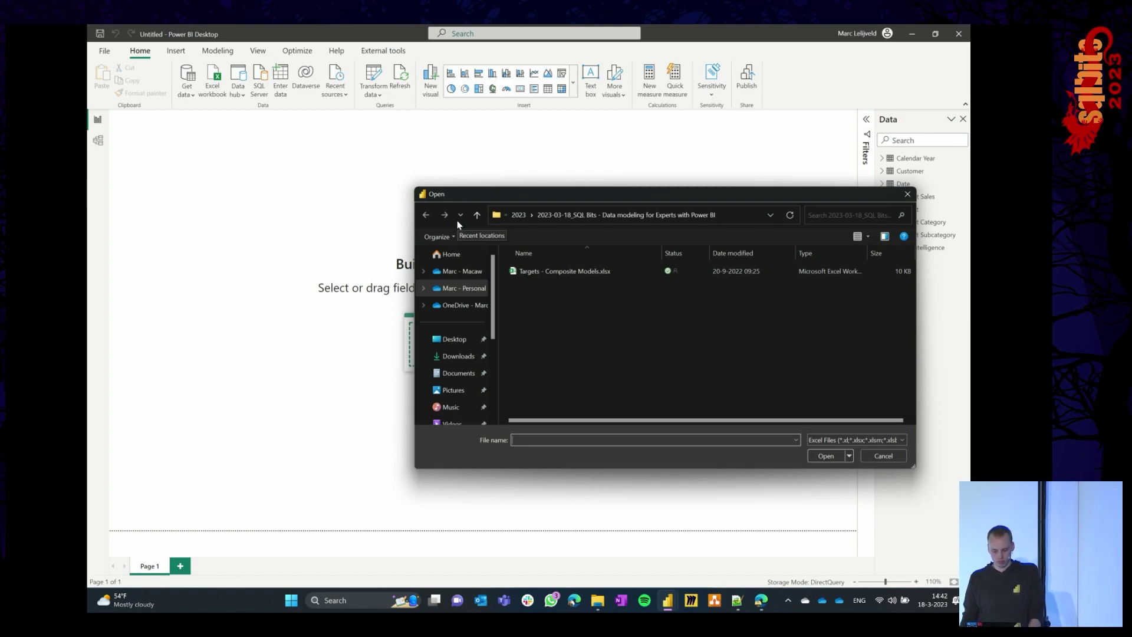
Load the Targets table from Targets - Composite Models.xlsx and accept the potential security risk of combining sources
click(594, 274)
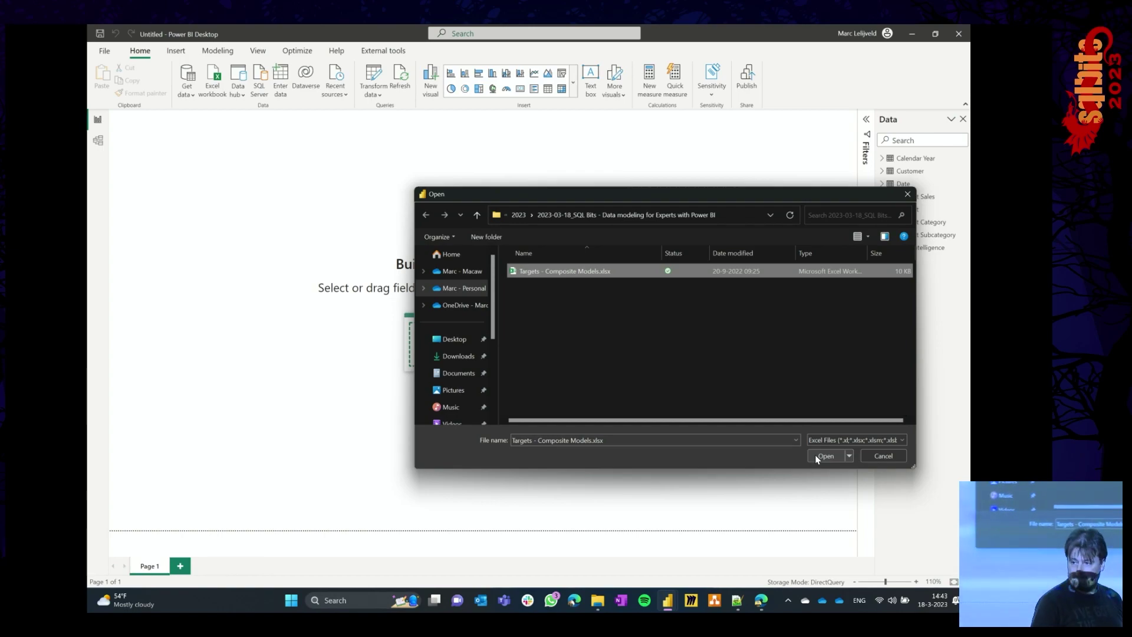
click(823, 456)
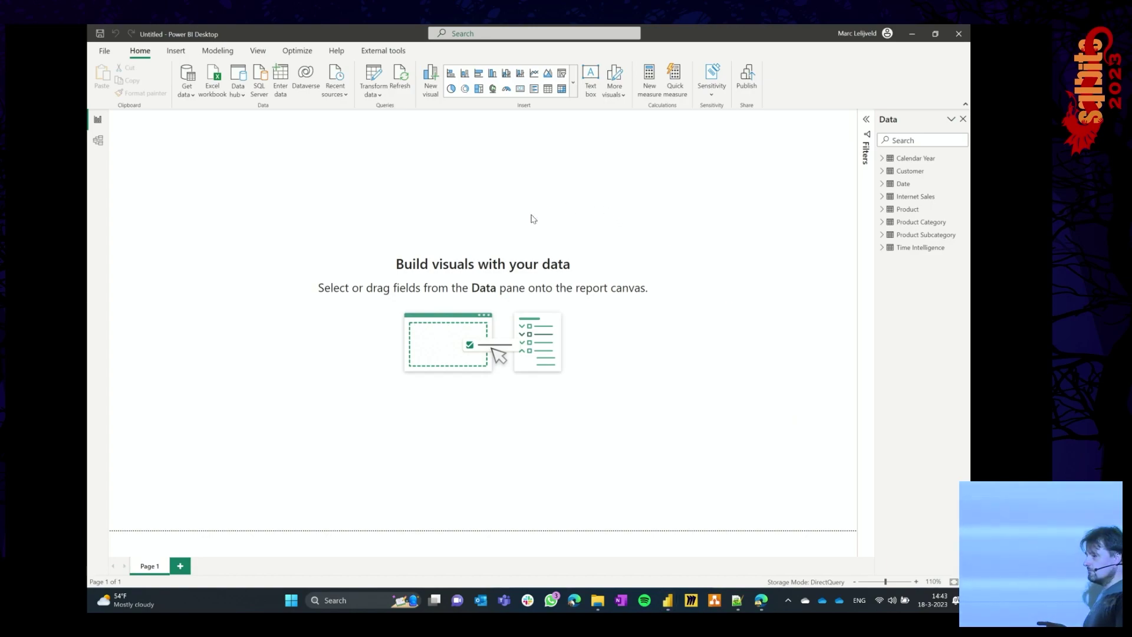
click(380, 209)
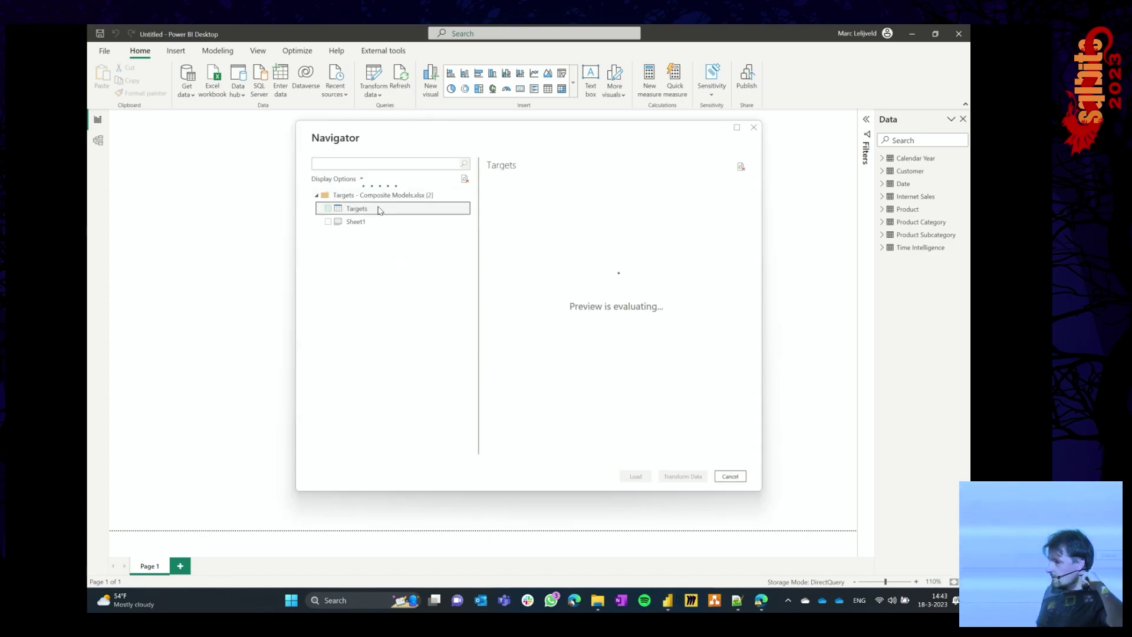
click(328, 208)
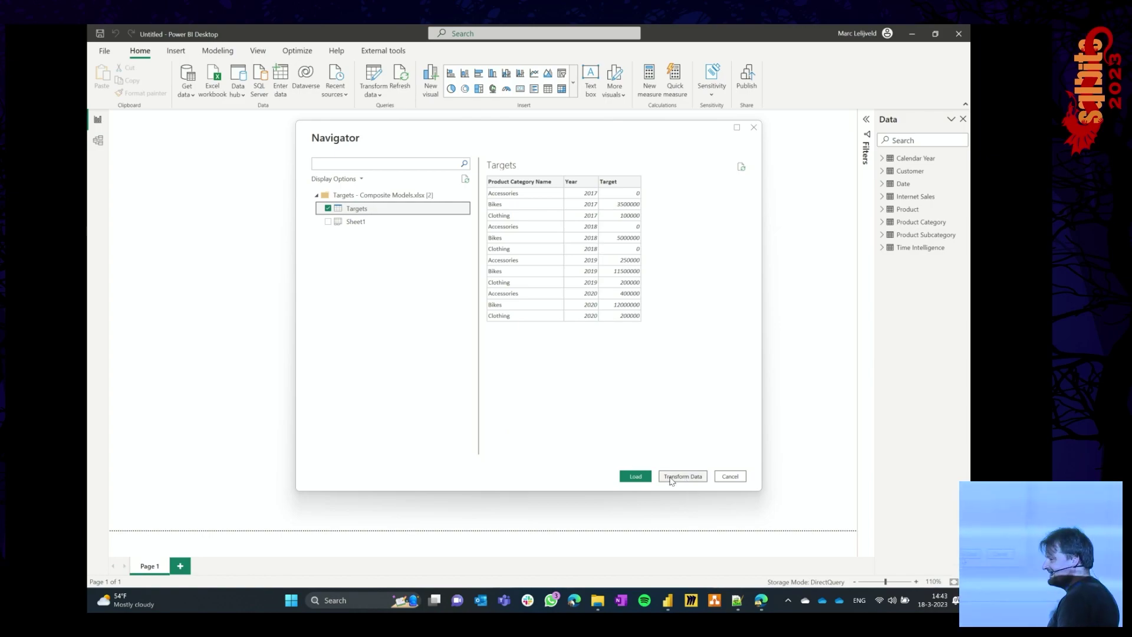
click(634, 479)
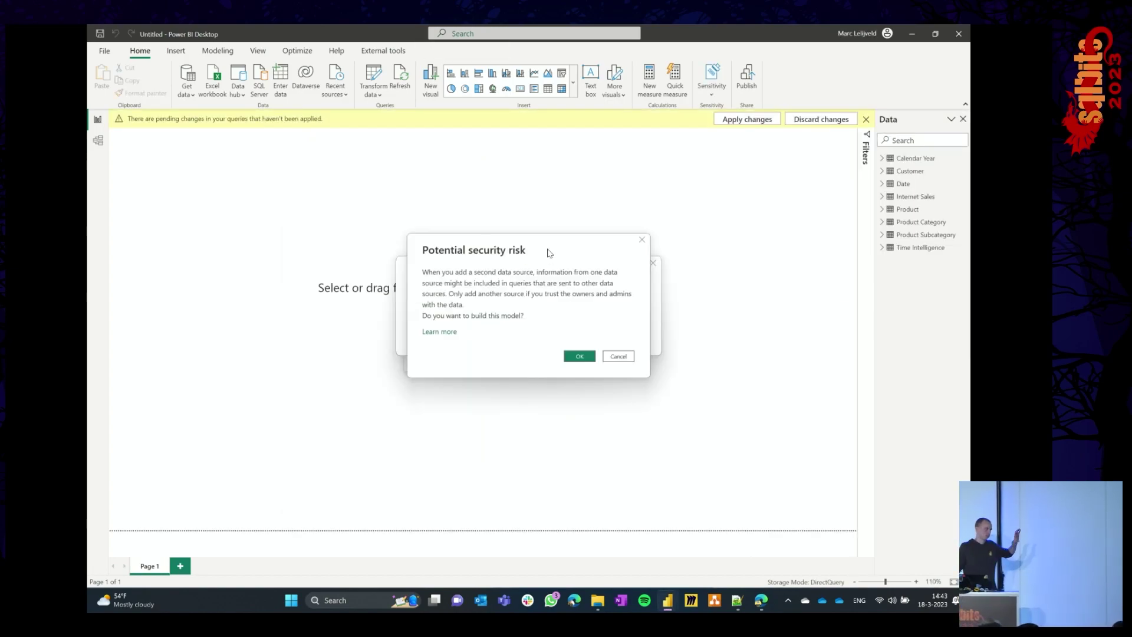
click(578, 354)
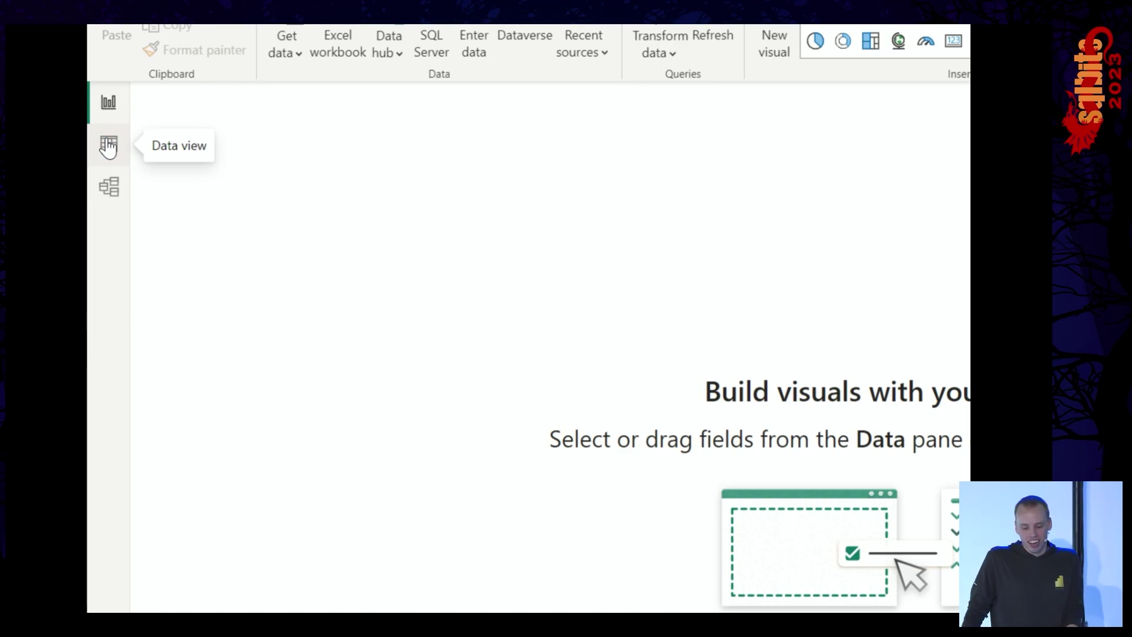
Show the model diagram and move the Targets table beneath the Product Category table
click(109, 197)
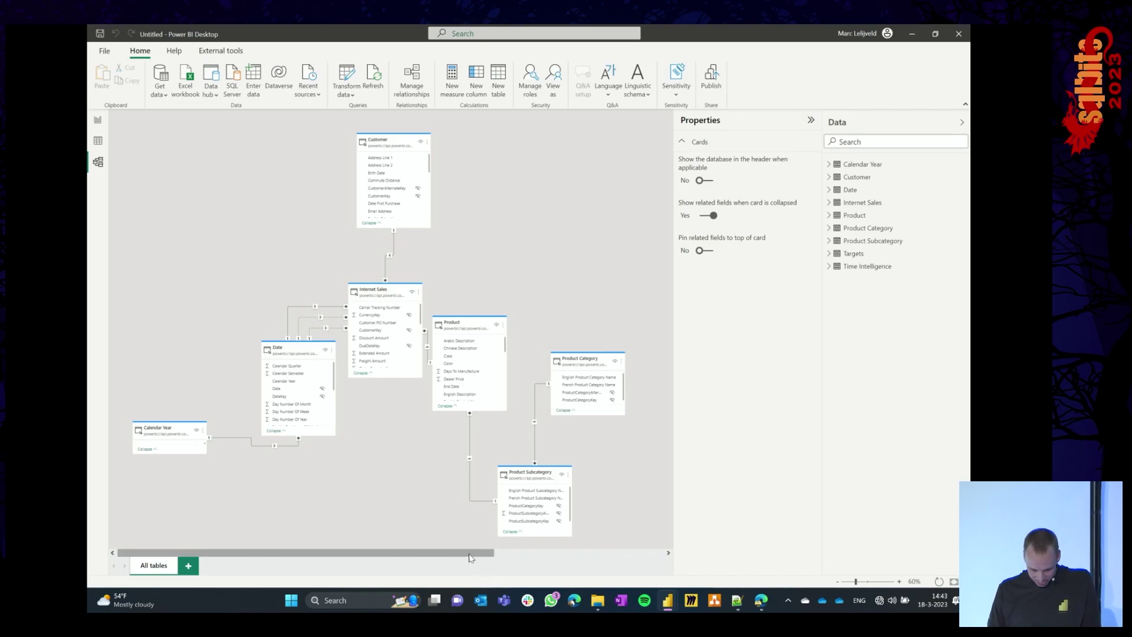
drag(474, 554, 621, 554)
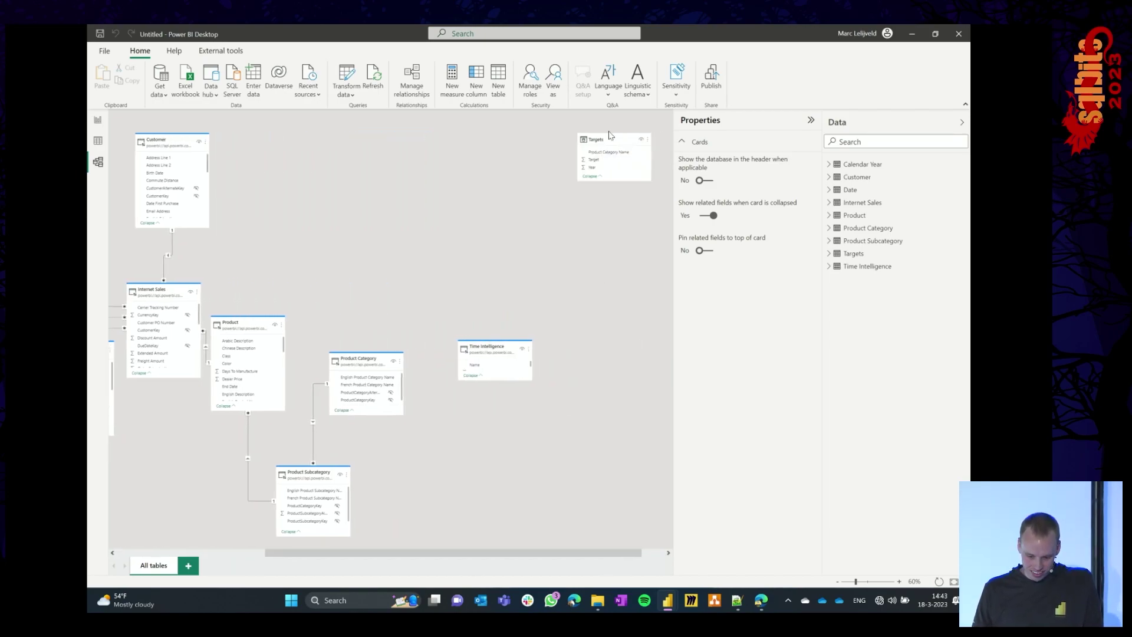
drag(605, 148, 497, 457)
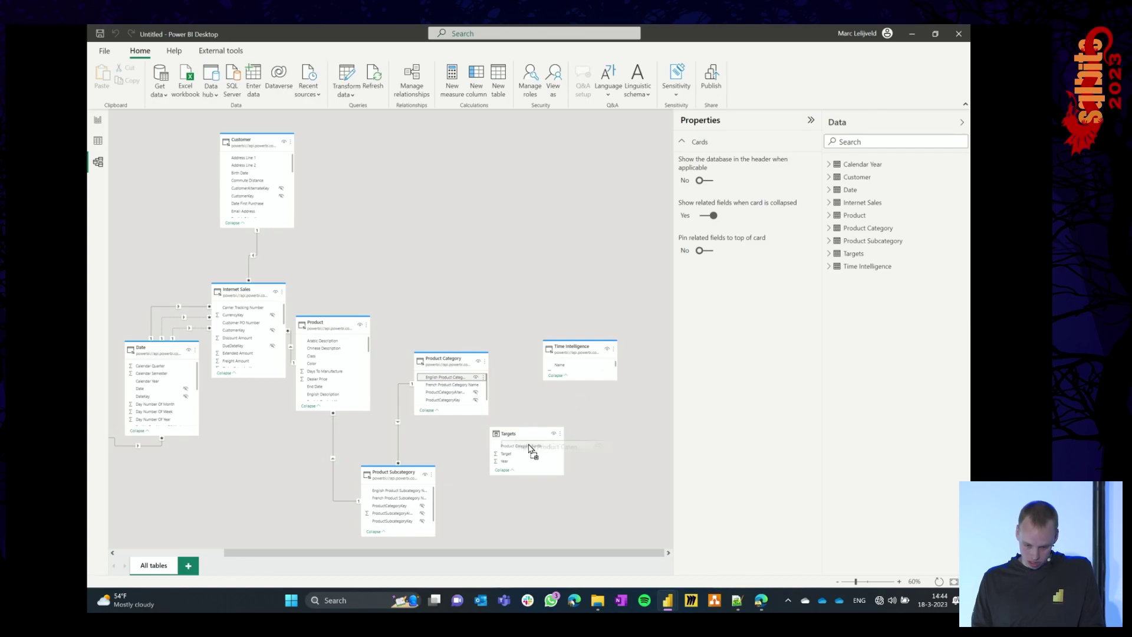
Relate English Product Category Name in Product Category to Product Category Name in Targets, one to many with single cross-filtering, and reposition Targets
drag(452, 377, 527, 443)
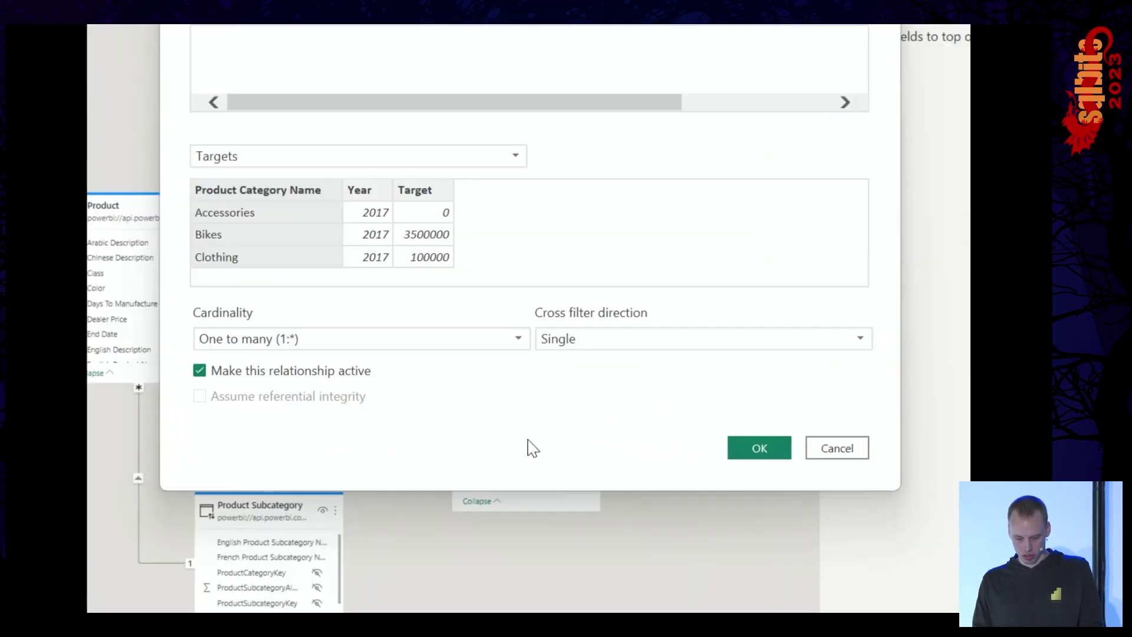
click(639, 446)
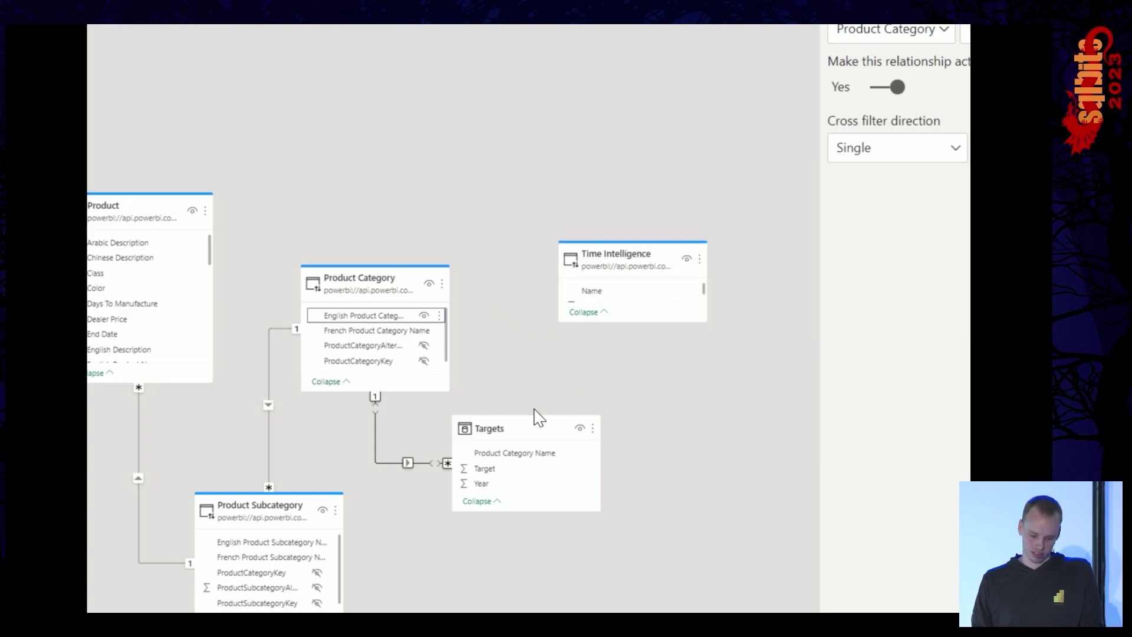
drag(520, 430, 547, 442)
click(580, 390)
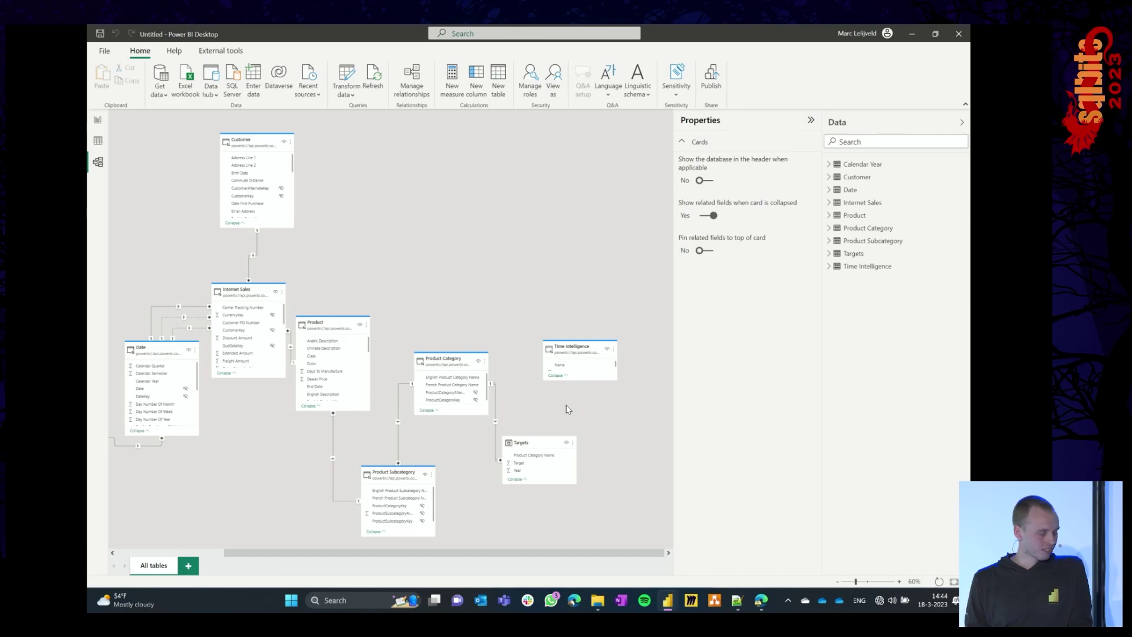
Return to the report and write a new Internet Sales measure: $ Sales = SUM('Internet Sales'[Sales Amount])
click(98, 117)
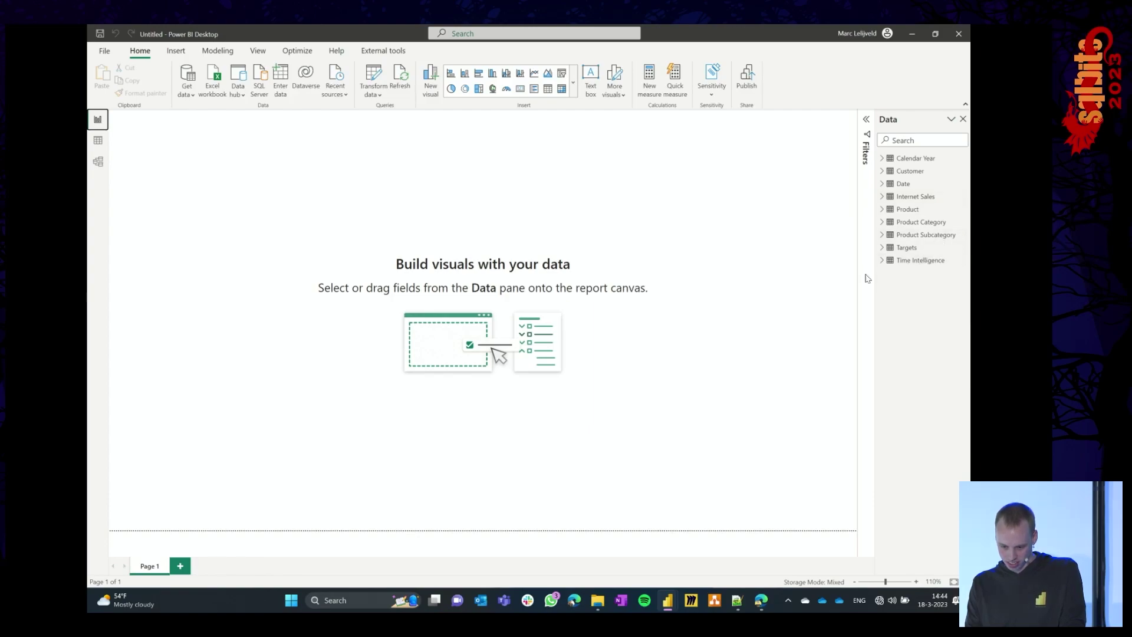
drag(875, 277, 819, 270)
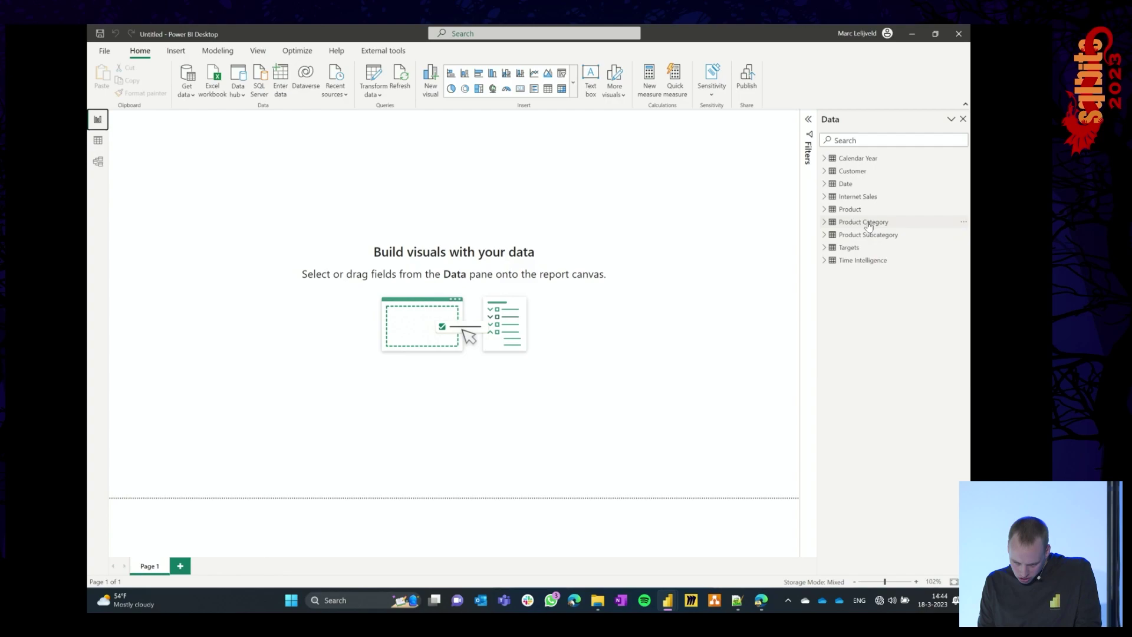
right_click(861, 199)
click(905, 209)
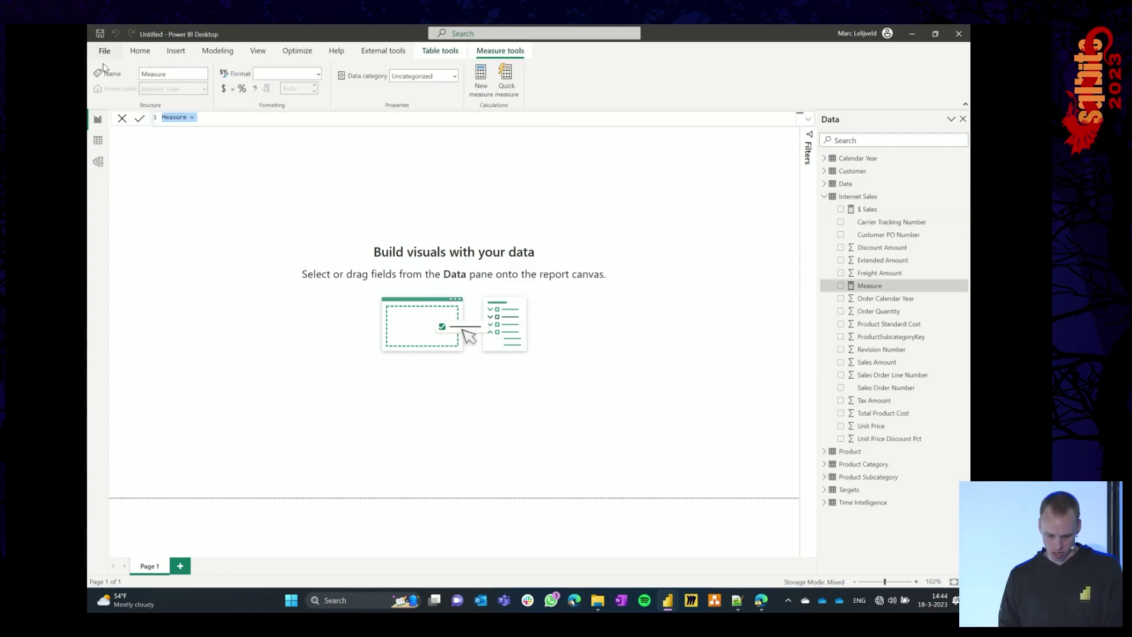
scroll(275, 122, up, 5)
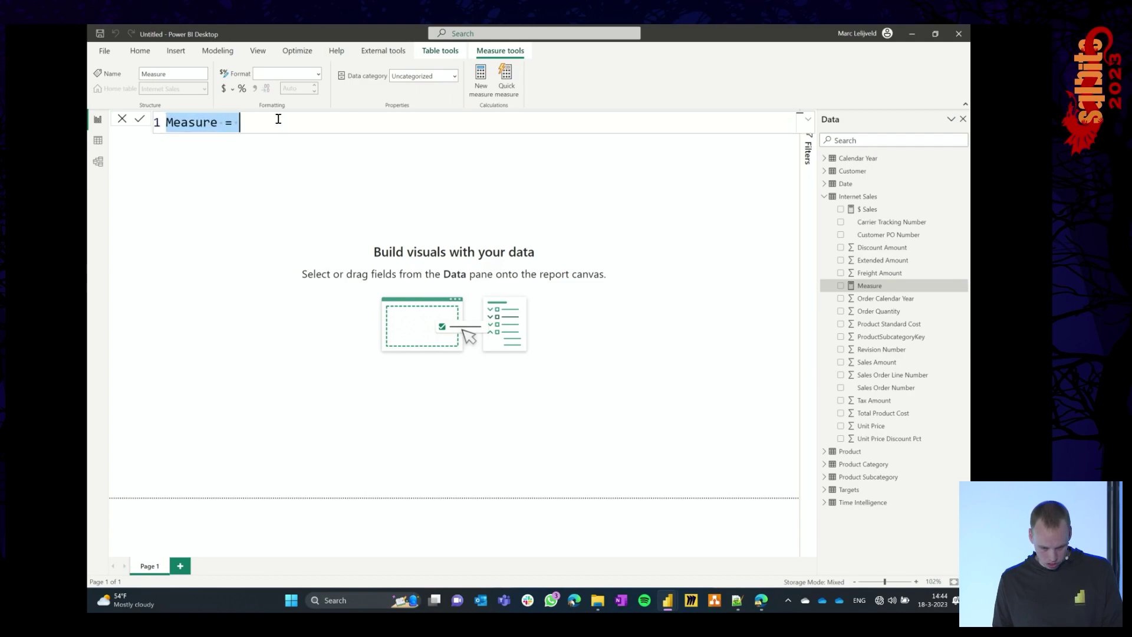
text($ Sales)
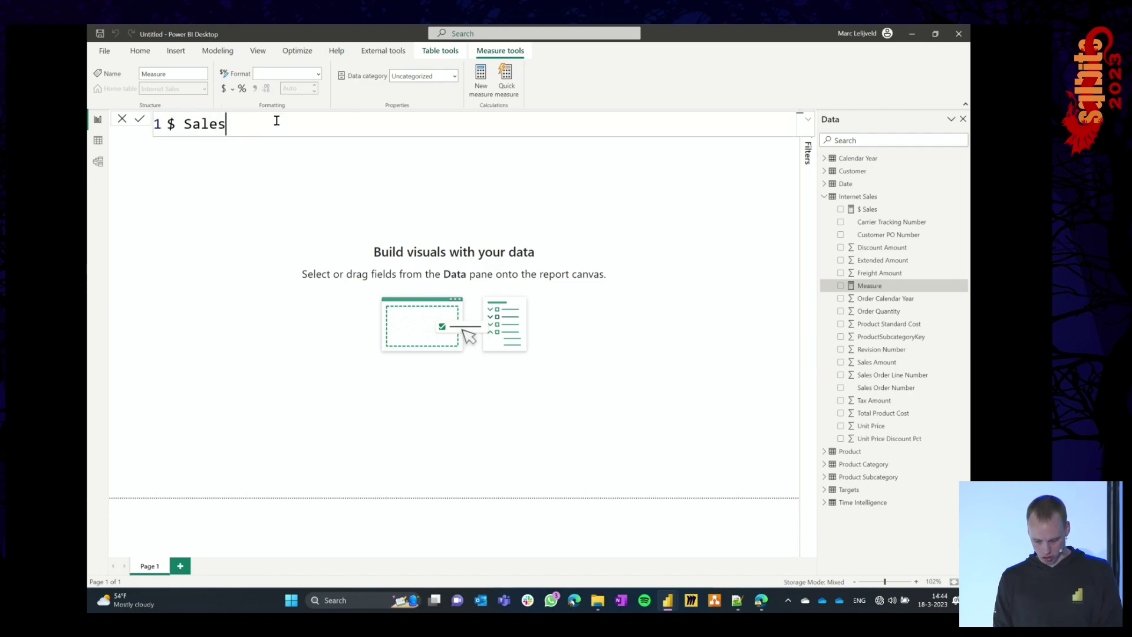
text( = sum(sales amoun)
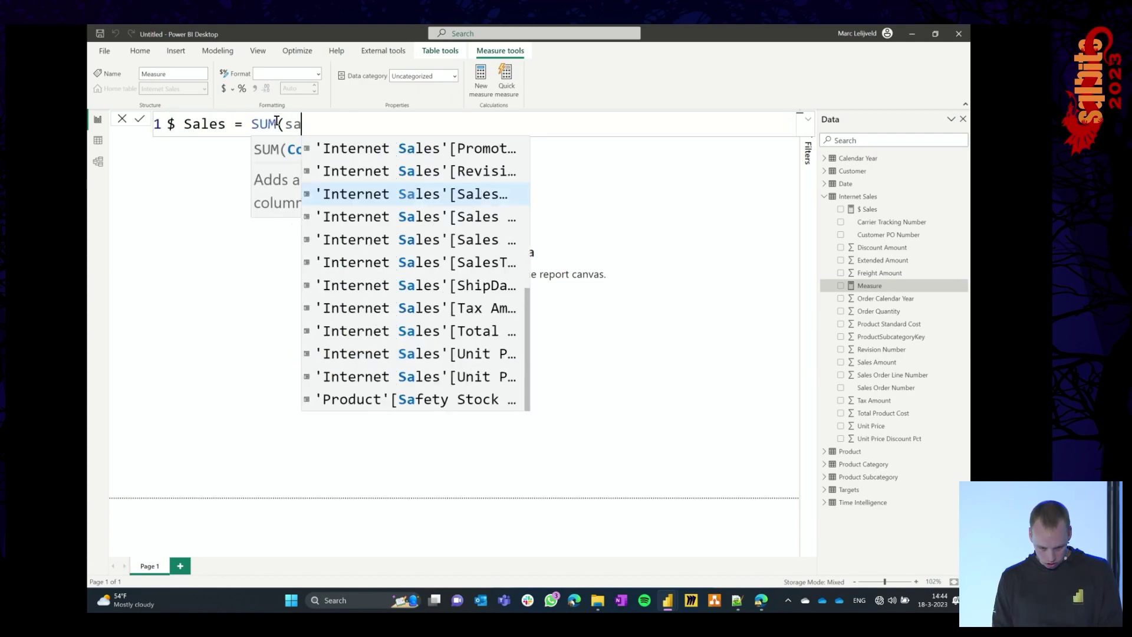
key(Tab)
text())
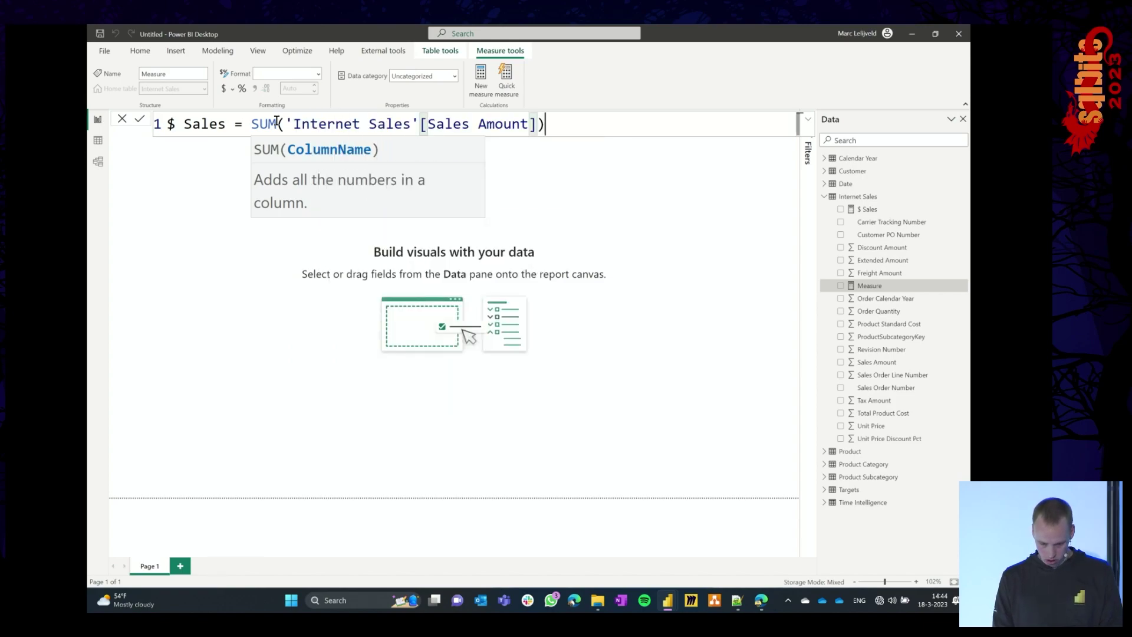
key(Return)
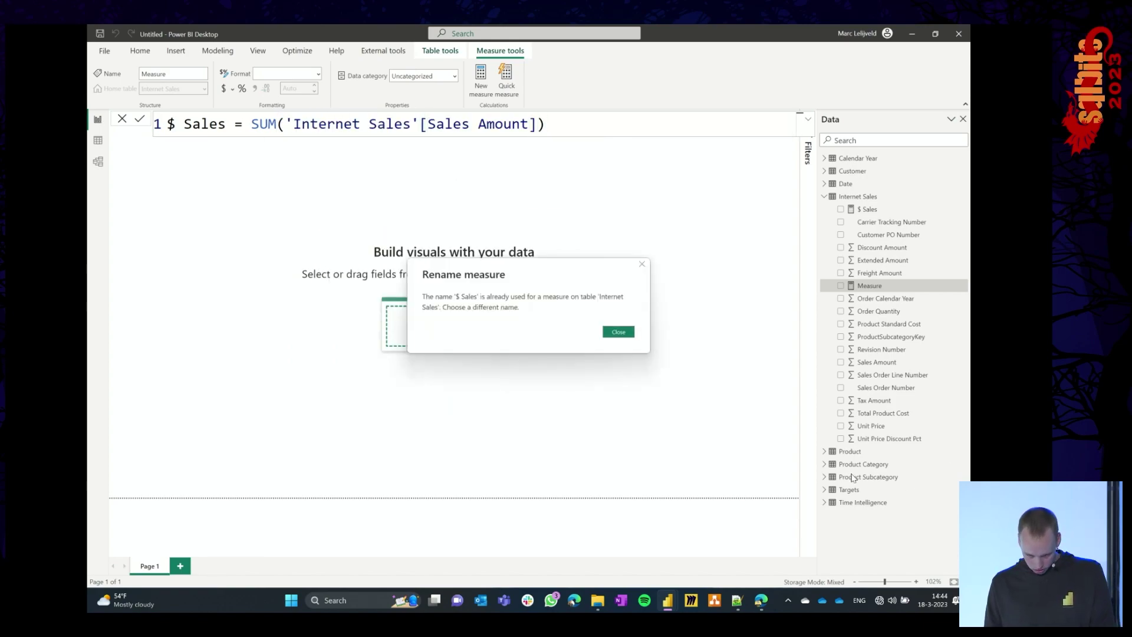
Change the new measure's name to $ Sales demo in its formula and commit it
click(618, 332)
click(229, 123)
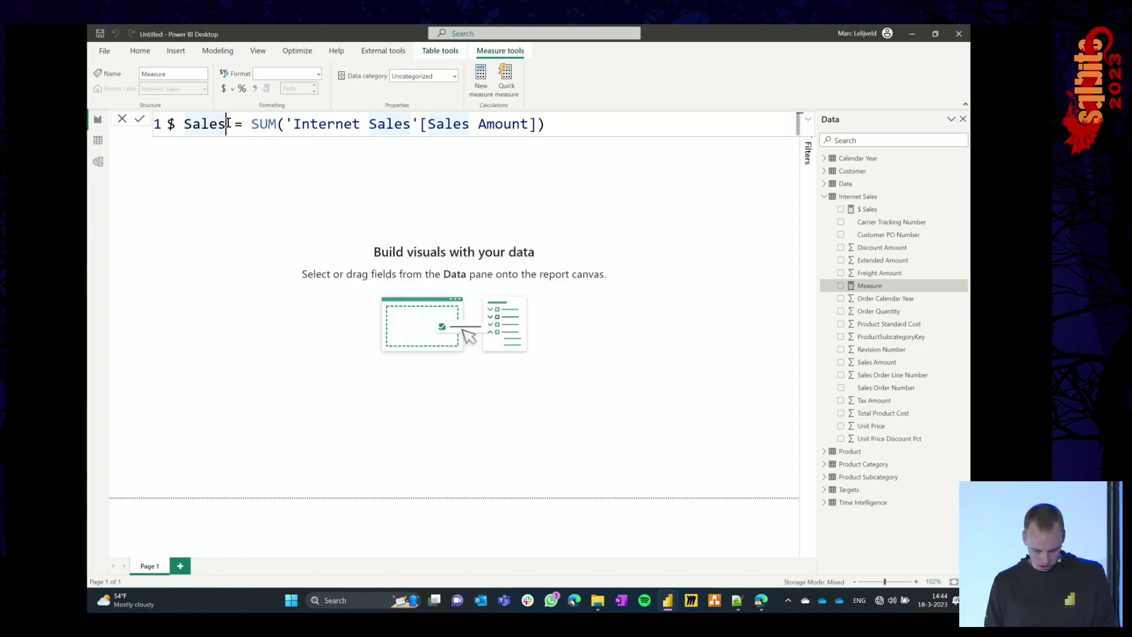
text(demo)
key(Return)
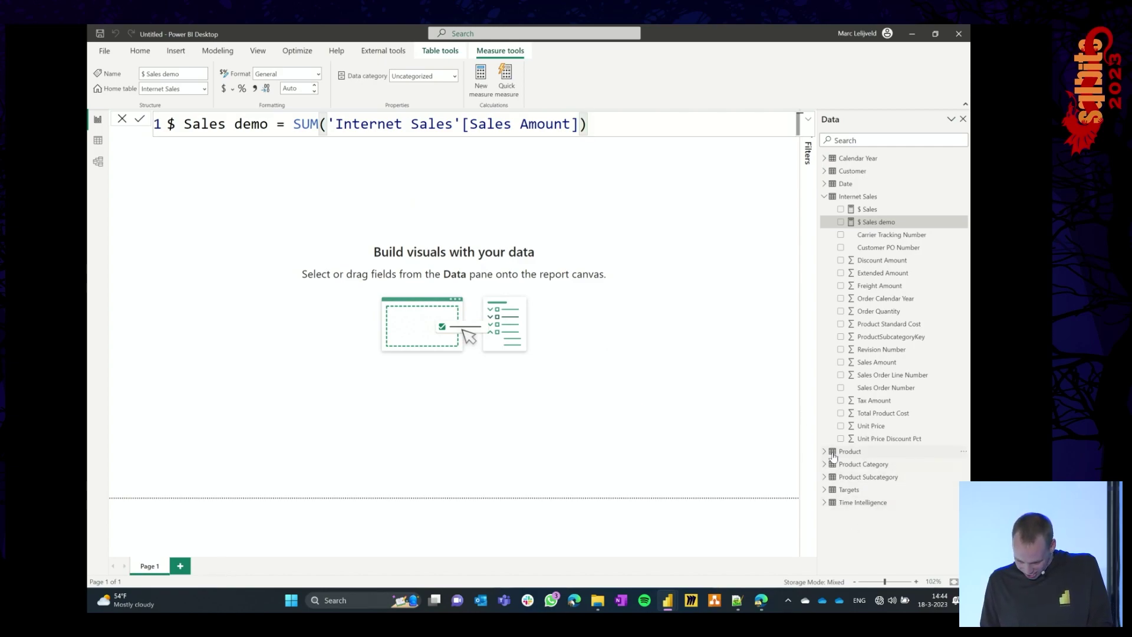
Add a measure to the Targets table: $ Target = SUM(Targets[Target])
click(823, 489)
right_click(853, 491)
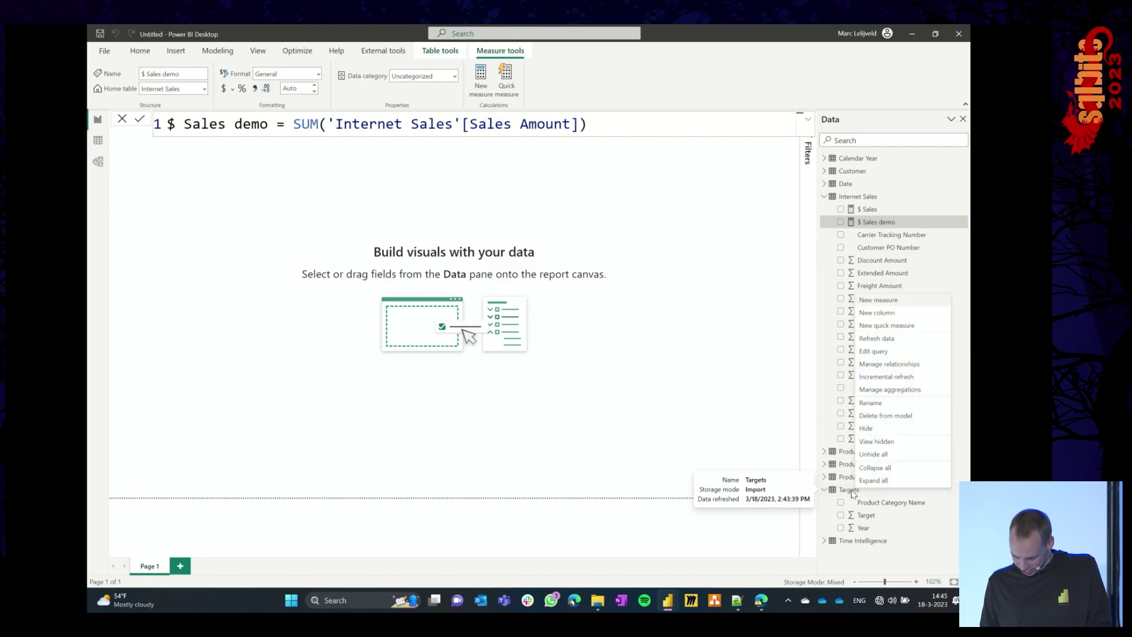
click(876, 301)
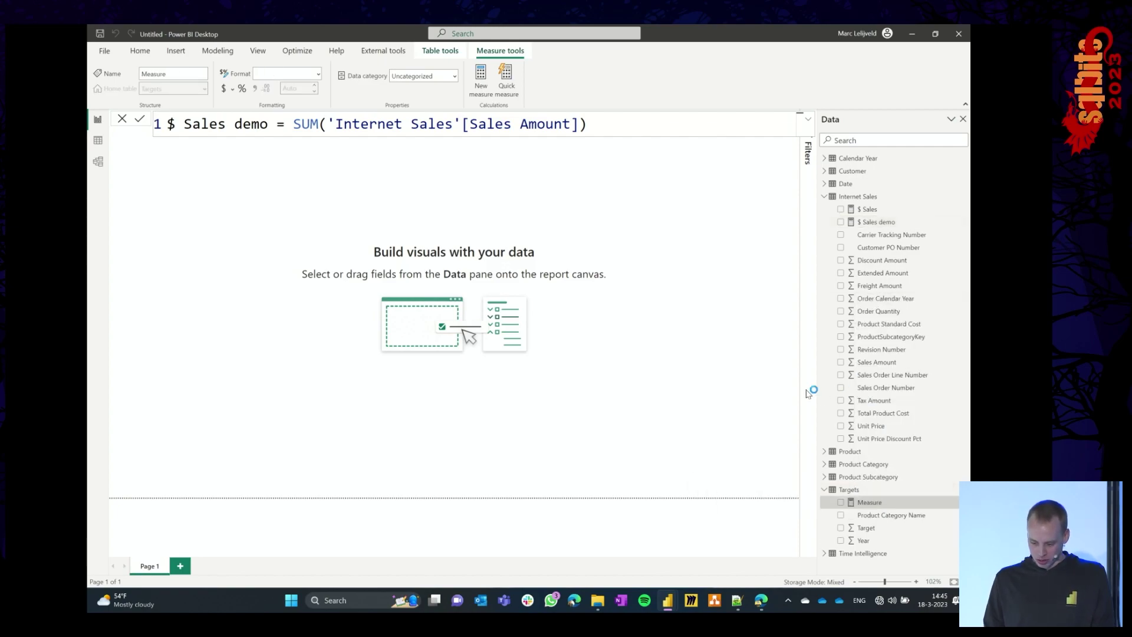
text($ )
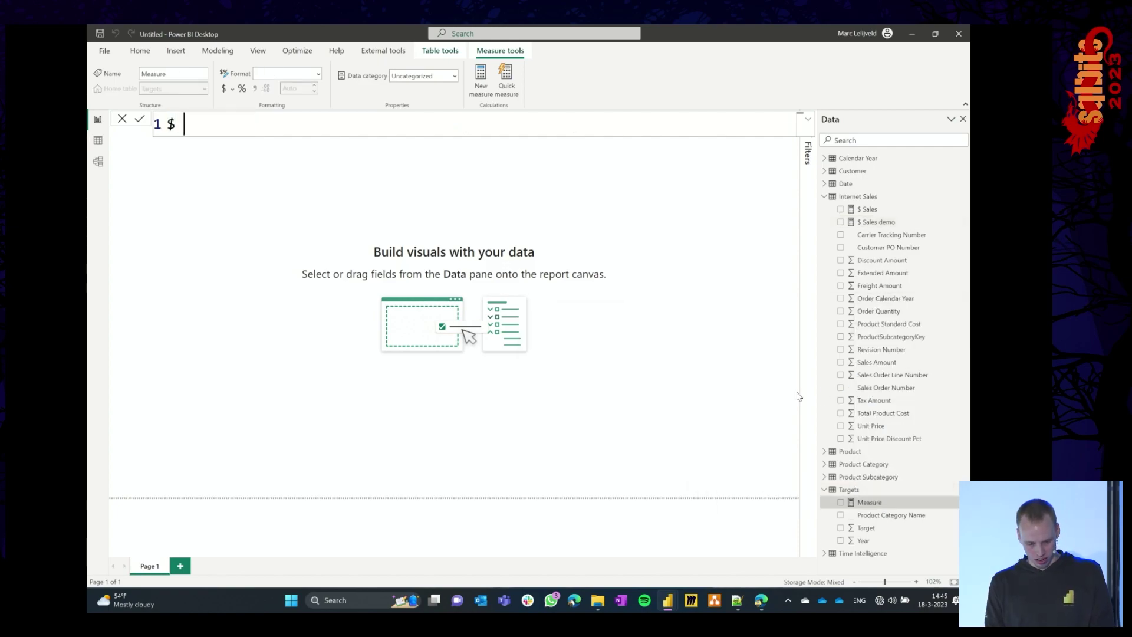
text(Target = s)
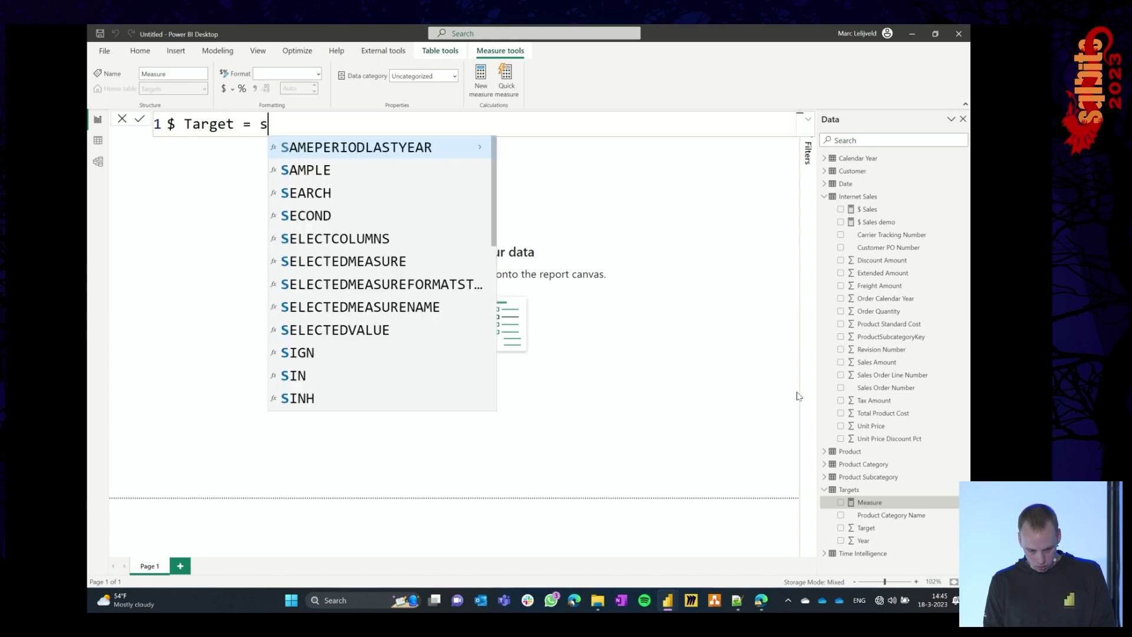
text(um(target)
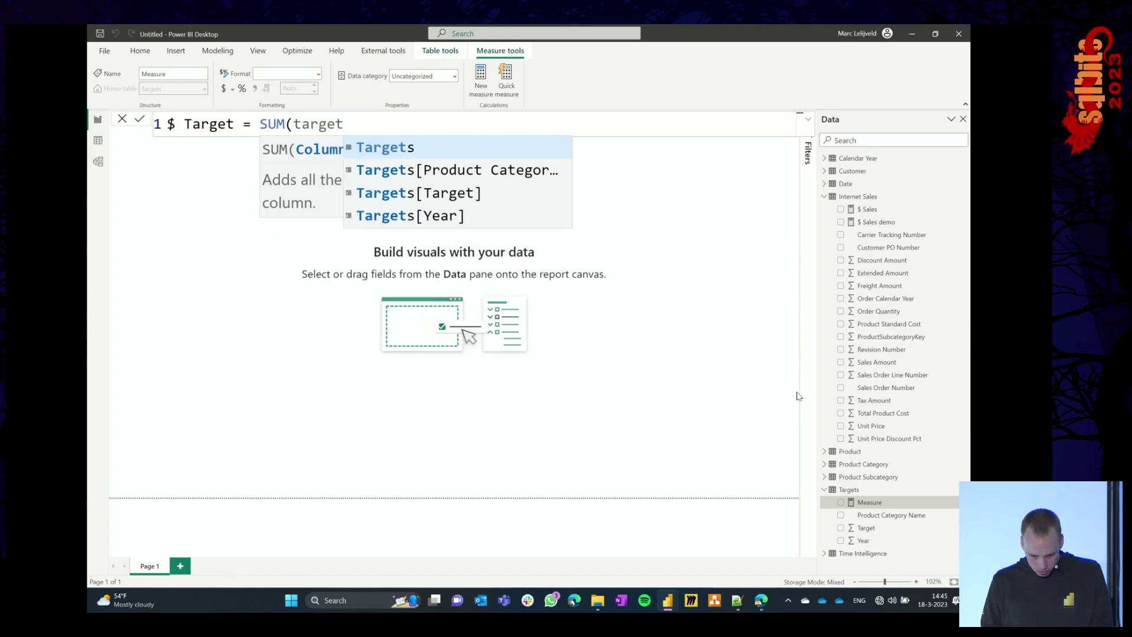
key(Down)
key(Down)
key(Tab)
text())
key(Return)
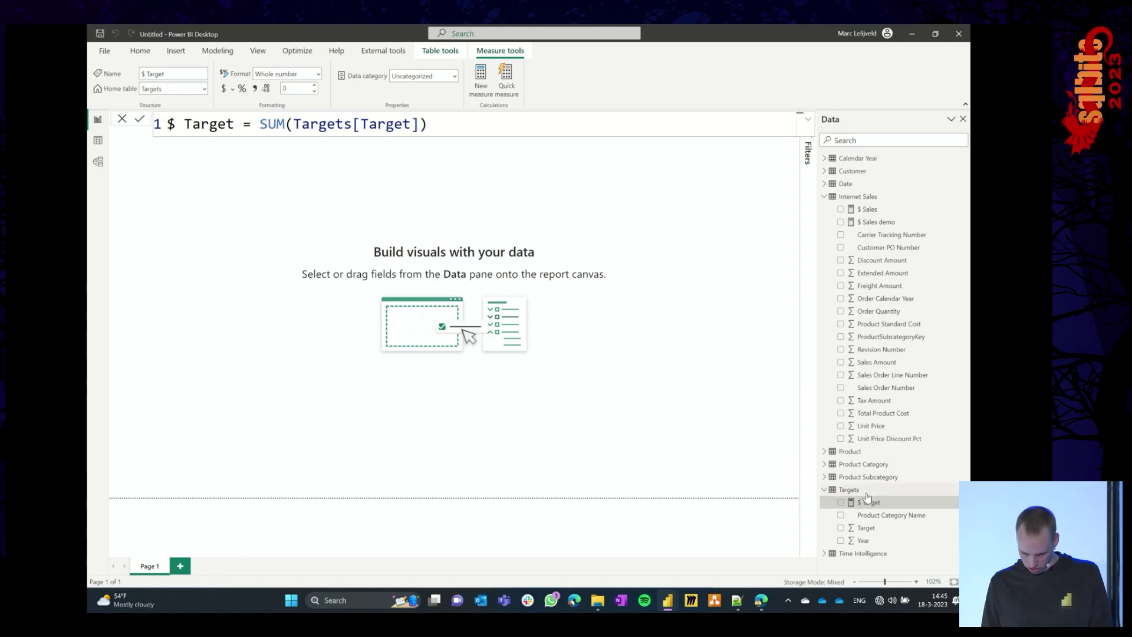
Write a new Internet Sales measure: Target vs actuals = 'Internet Sales'[$ Sales demo] - Targets[$ Target]
right_click(865, 200)
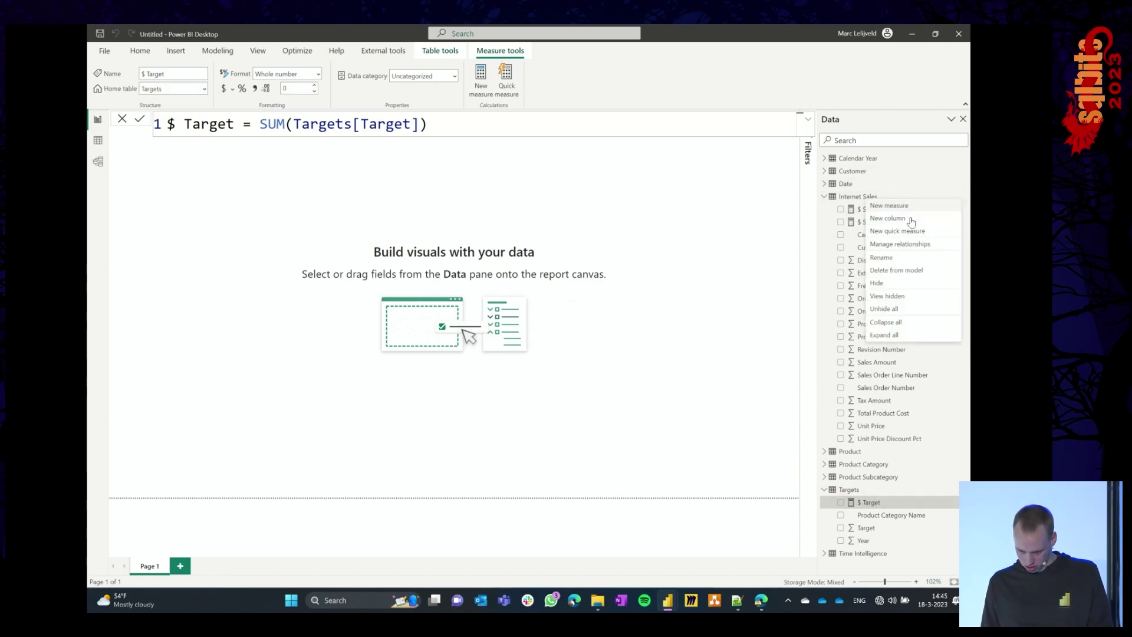
click(907, 209)
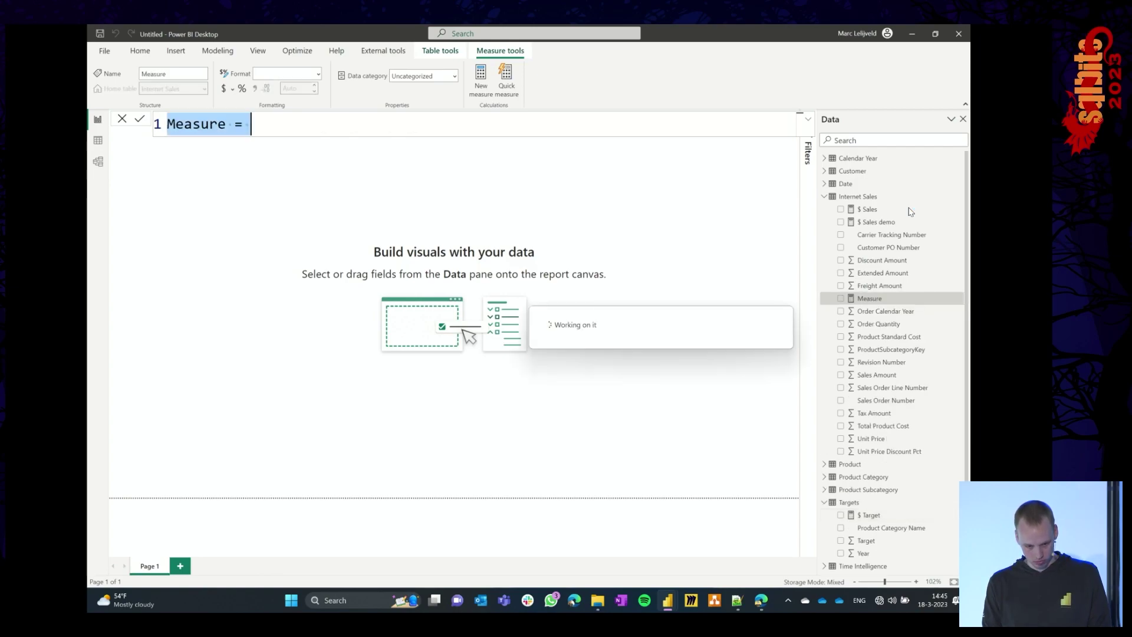
text(Target v)
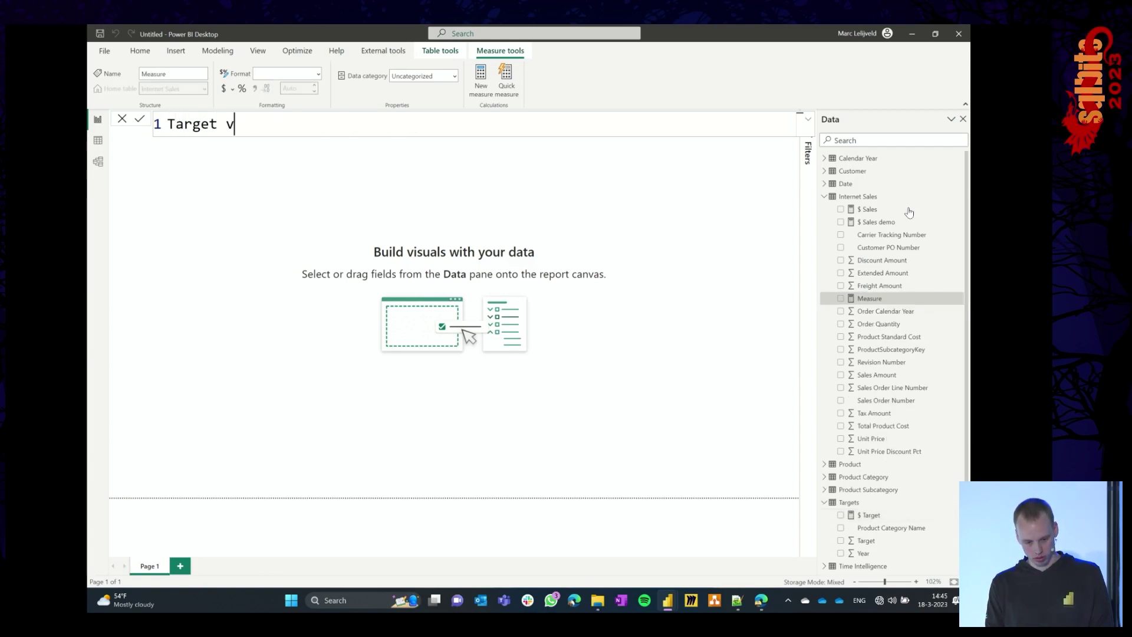
text(s actuals = )
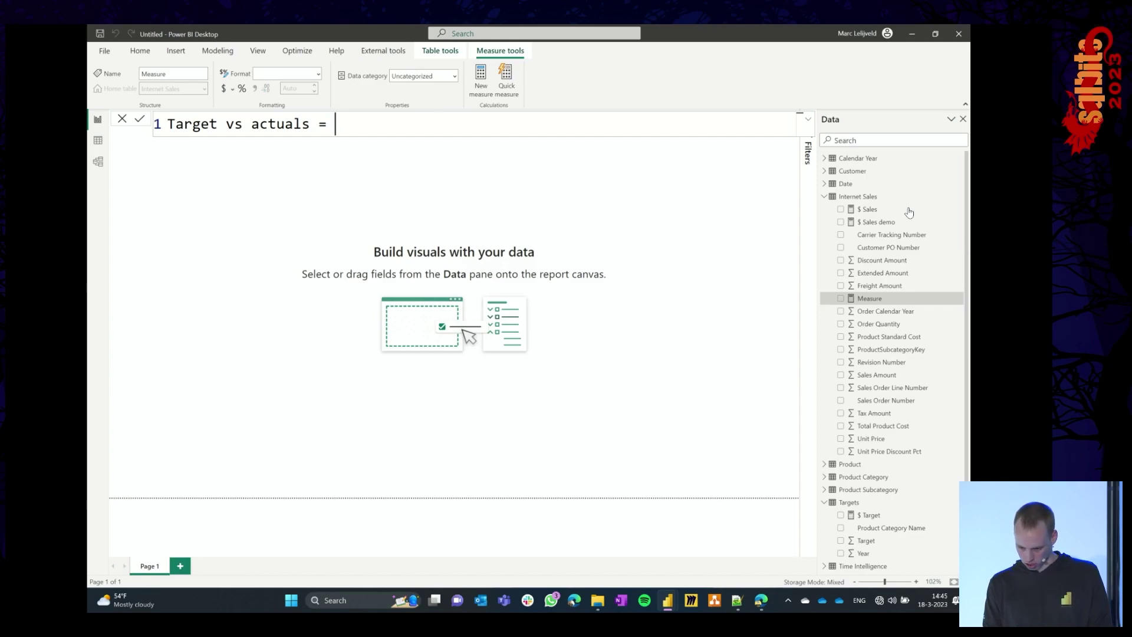
text(sale)
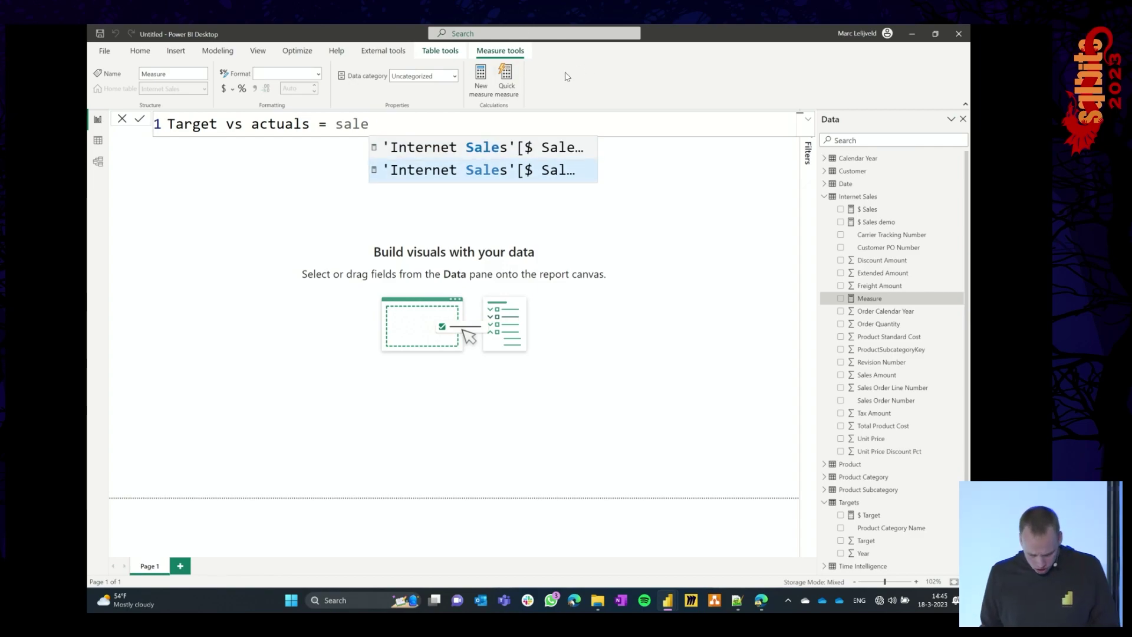
key(Tab)
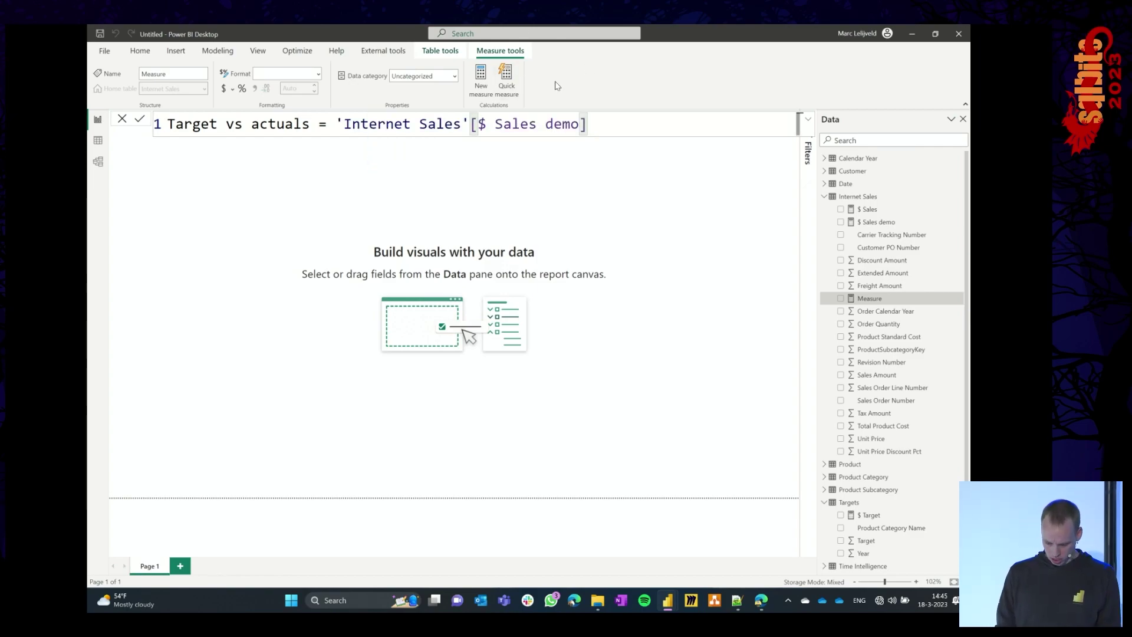
text(-)
text( target)
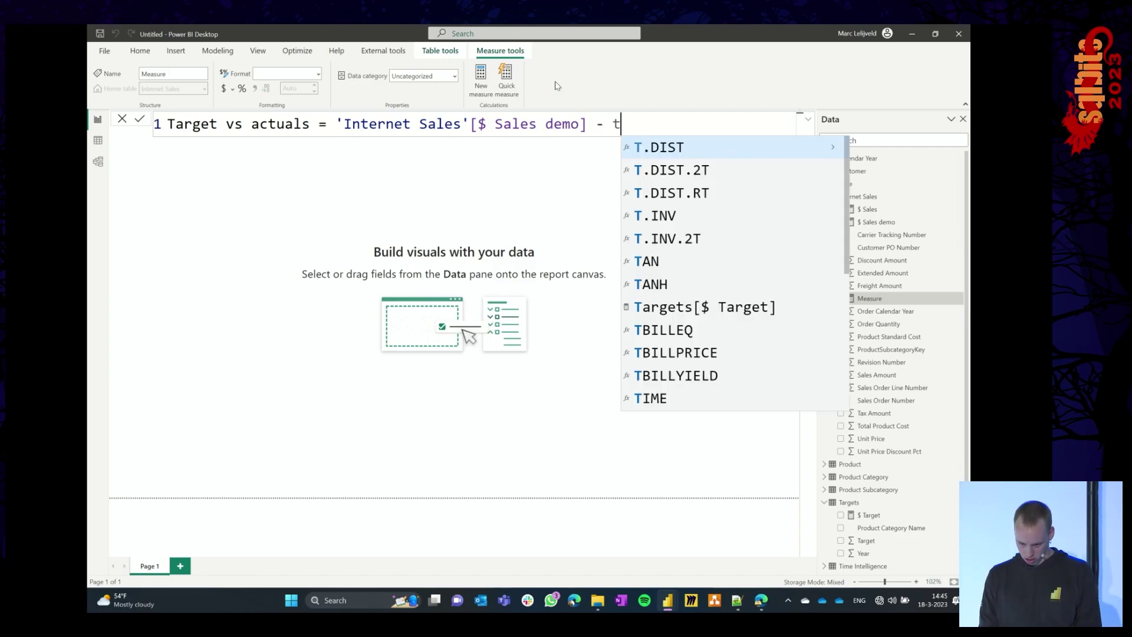
key(Tab)
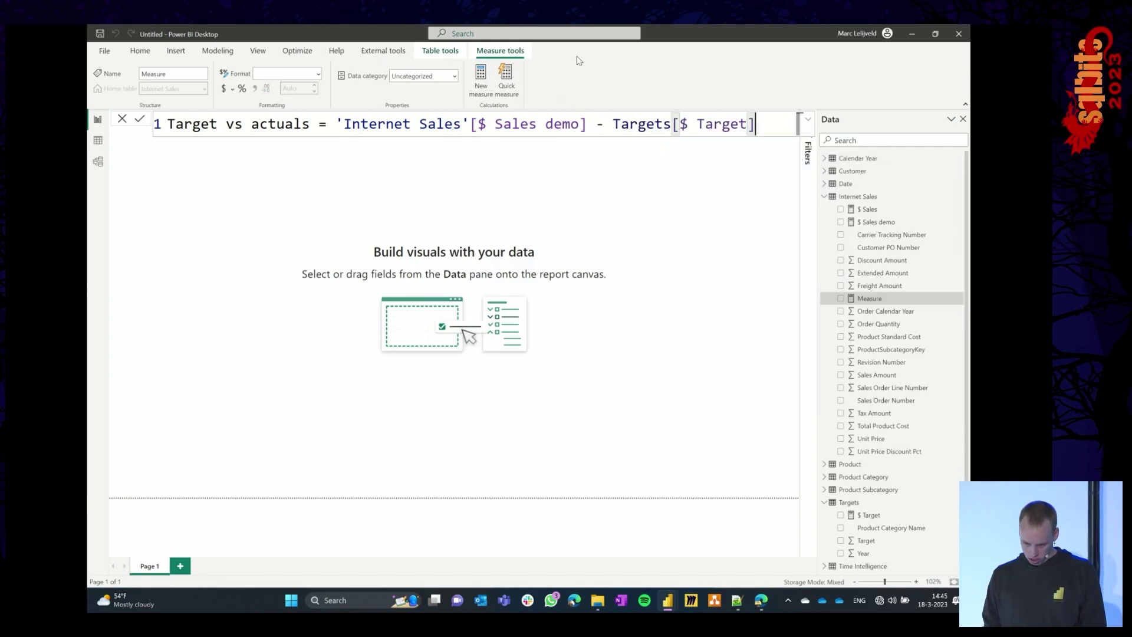
Remove the table names from both measure references so the formula reads [$ Sales demo] - [$ Target], and commit it
double_click(645, 125)
key(BackSpace)
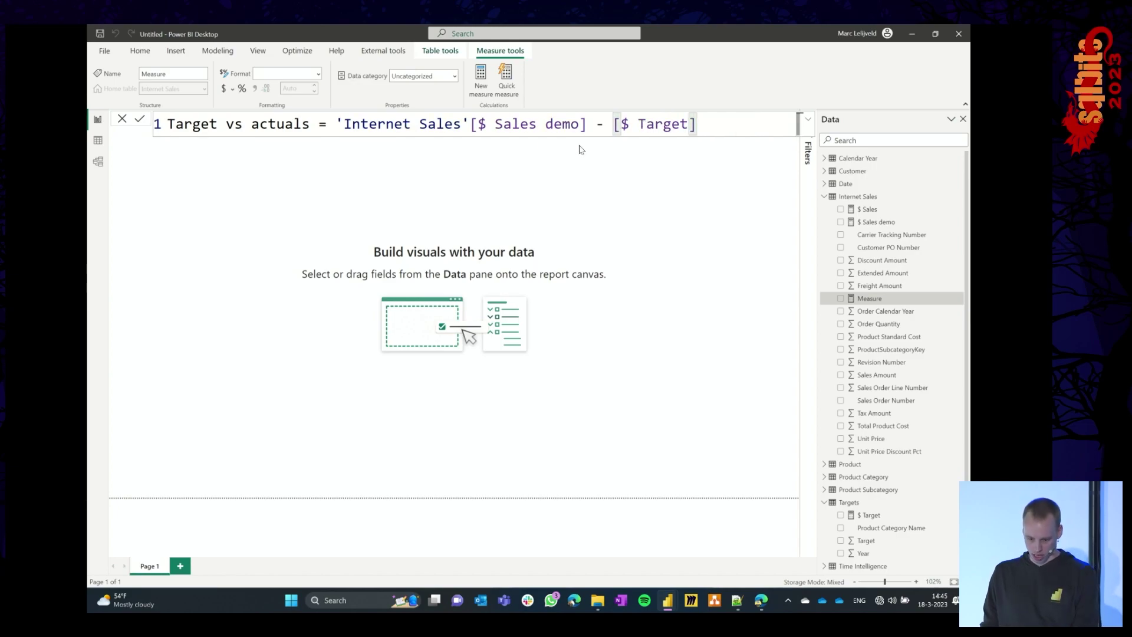
double_click(393, 123)
key(BackSpace)
double_click(377, 123)
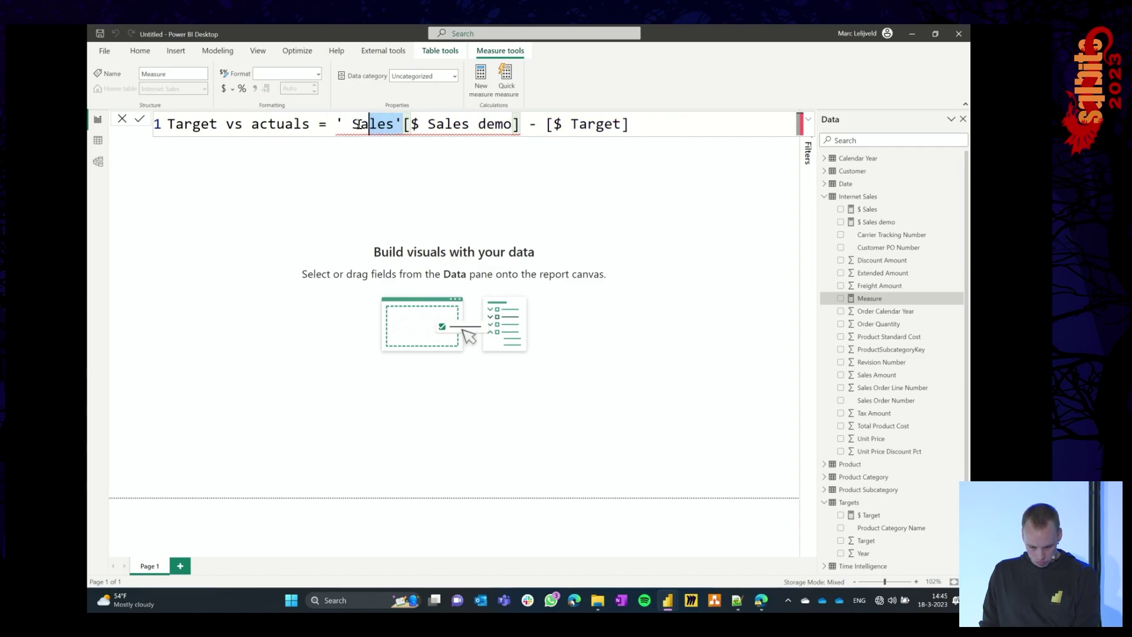
drag(340, 123, 405, 123)
key(BackSpace)
click(578, 123)
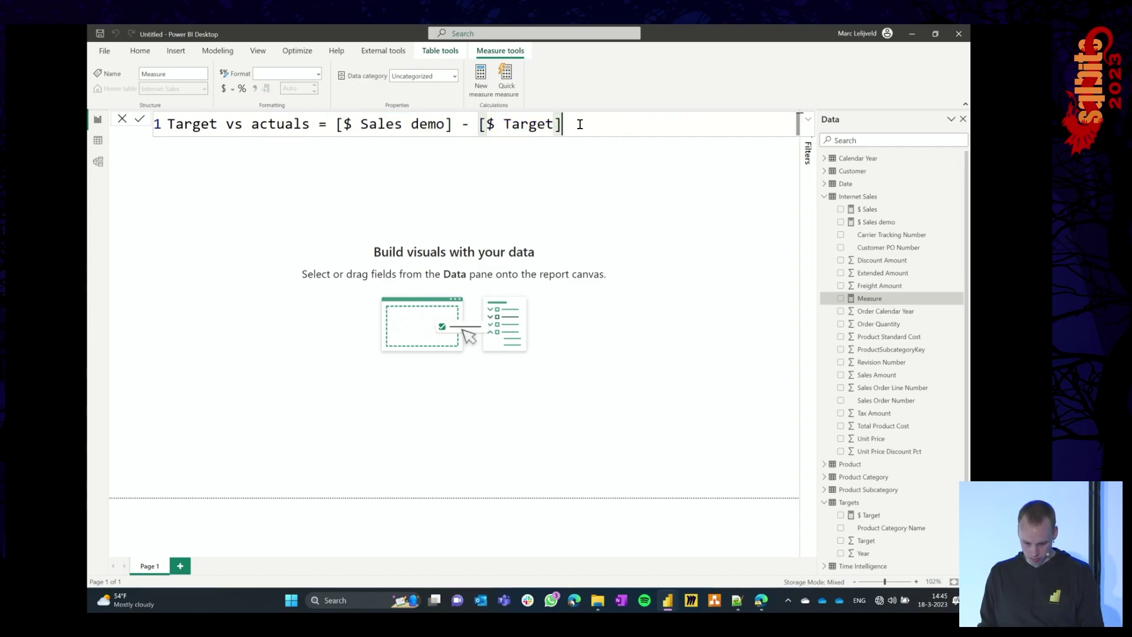
key(Return)
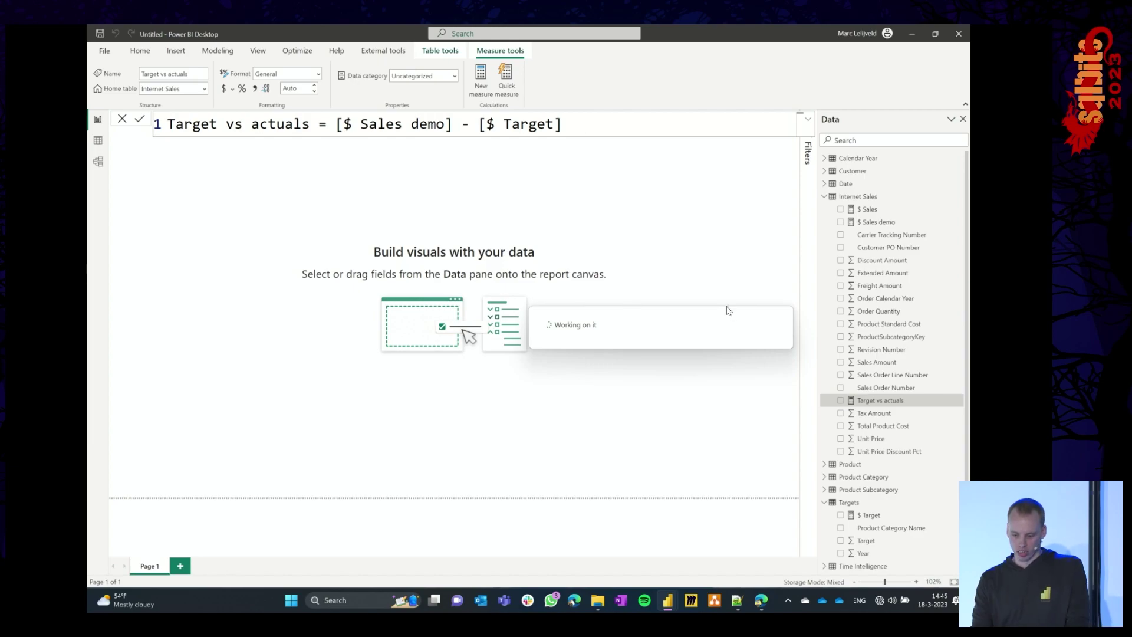
Add the Target vs actuals measure to the report page as a visual, reposition it and widen it
drag(878, 406, 241, 244)
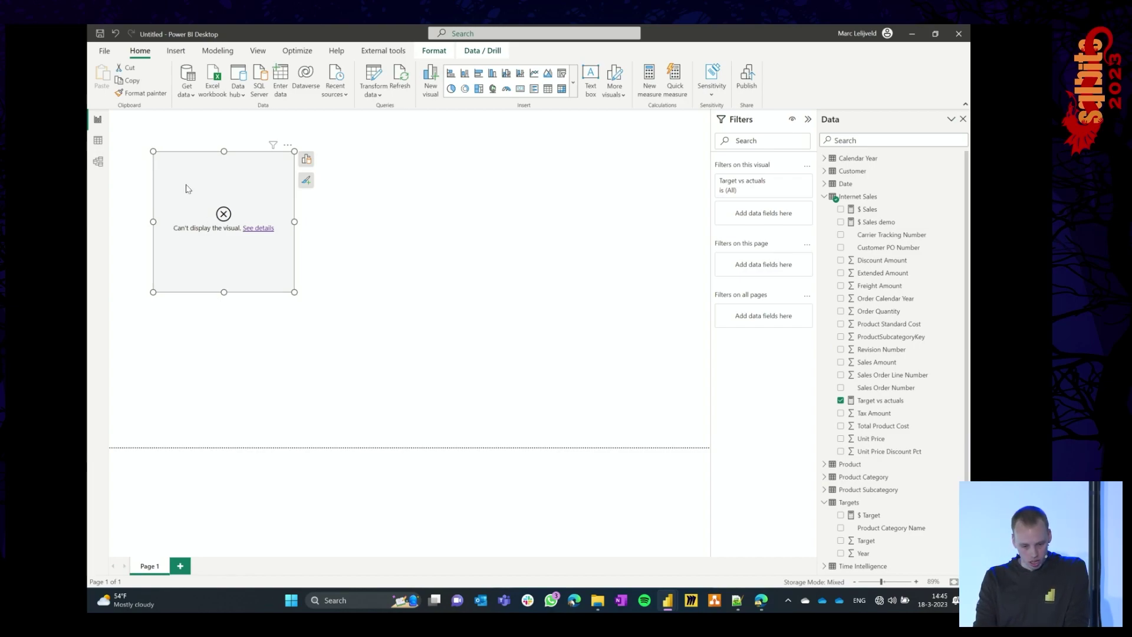
drag(186, 189, 213, 202)
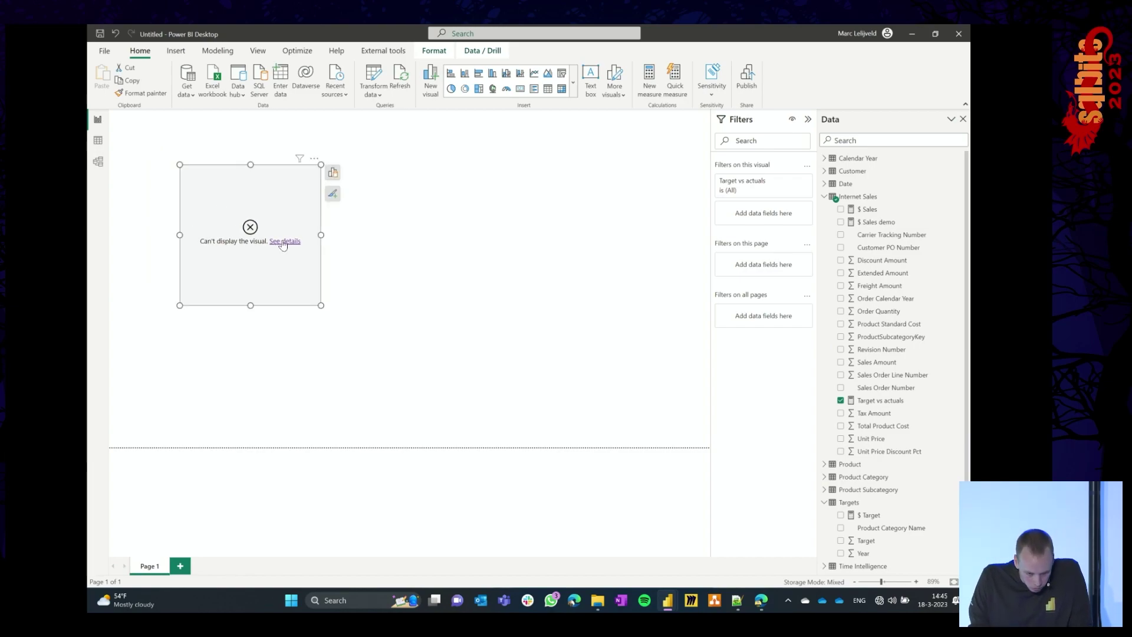
drag(321, 305, 356, 308)
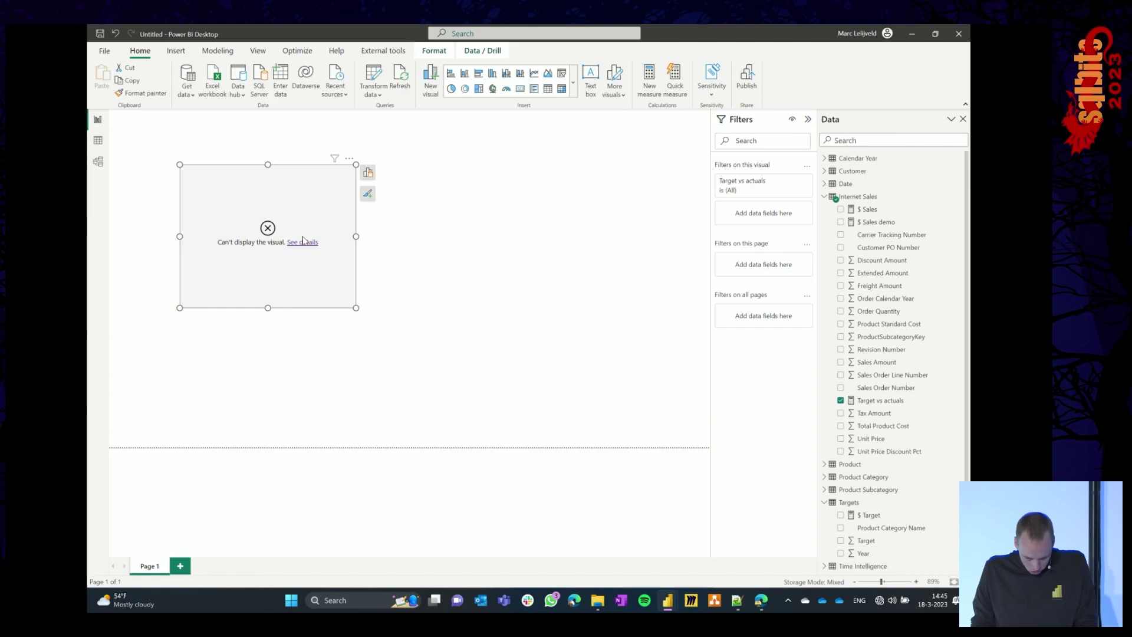
Check the visual's error details and connect the computer to the SQLBits Wi-Fi network
click(304, 241)
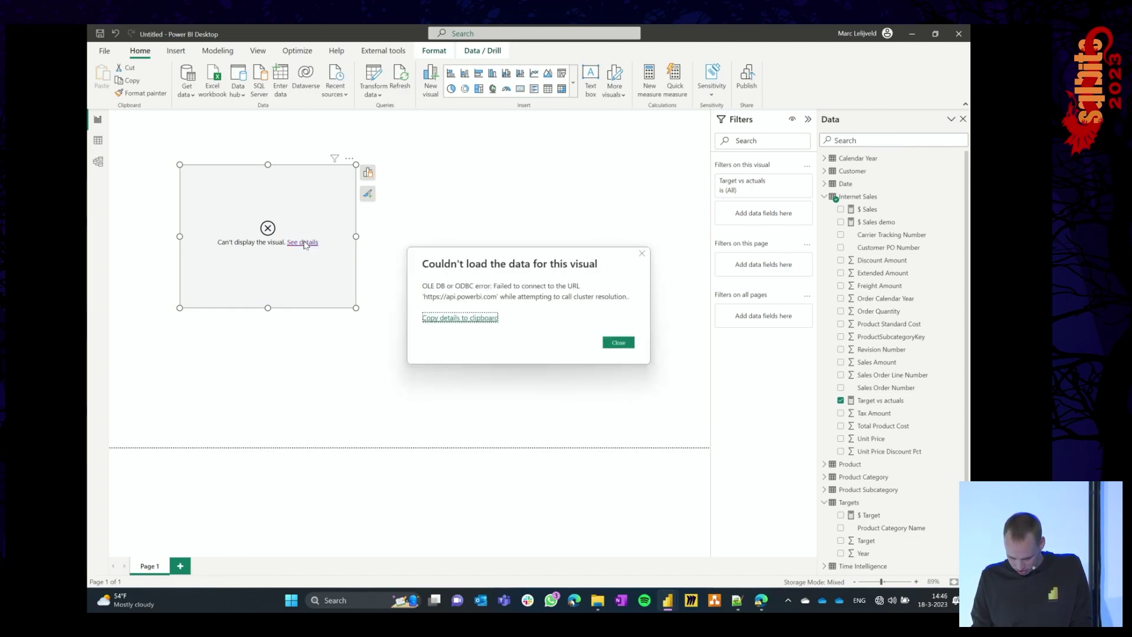
click(616, 342)
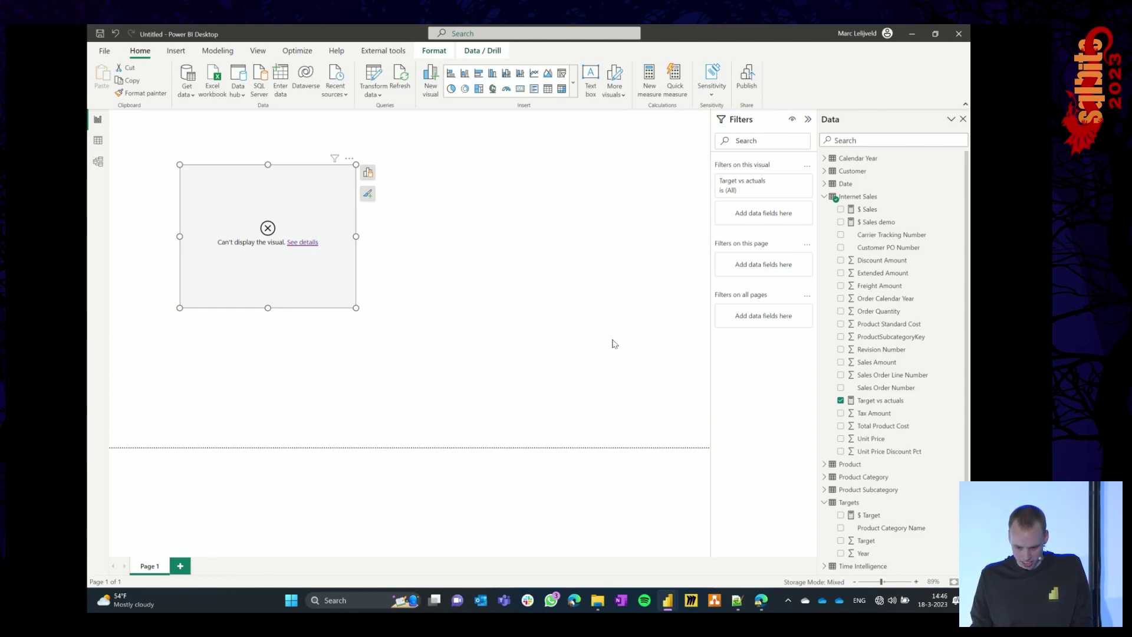
click(879, 599)
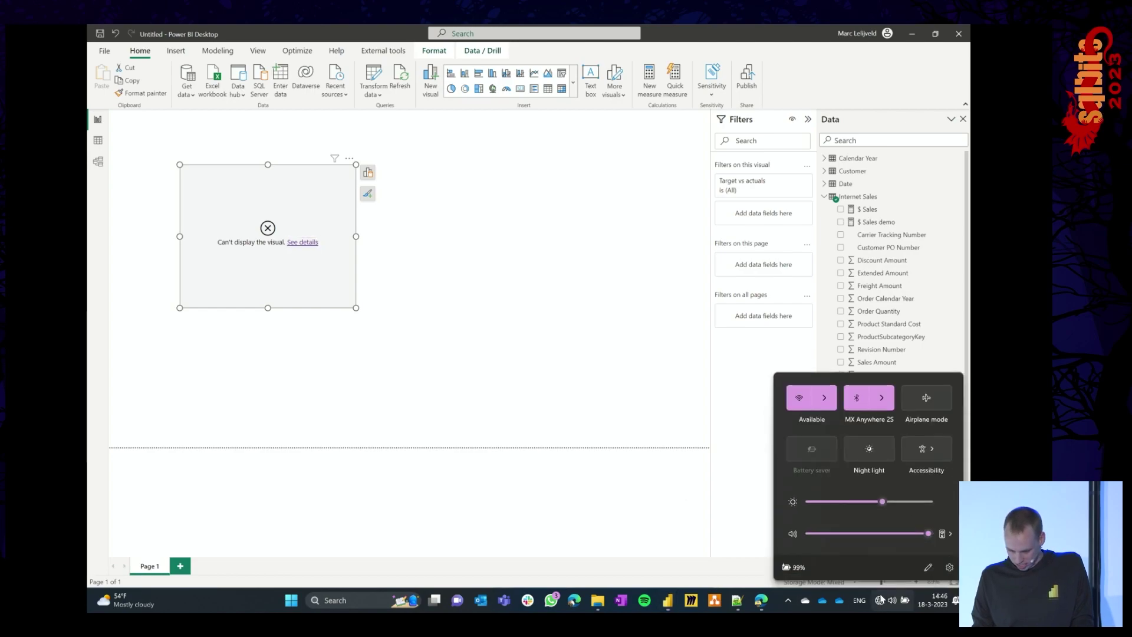
click(823, 397)
click(861, 412)
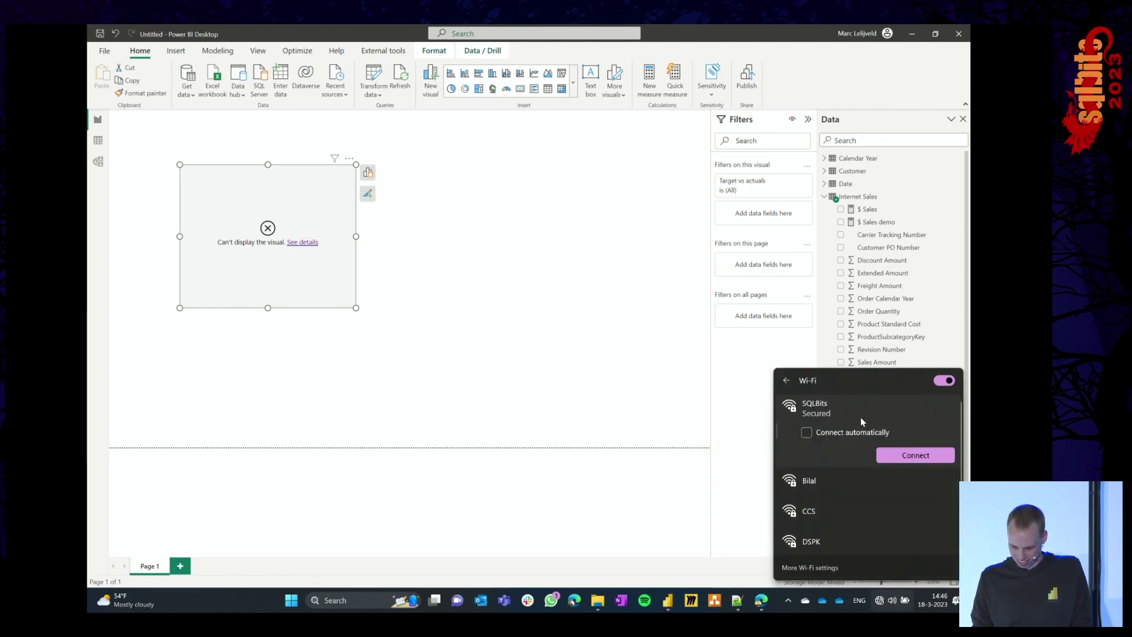
click(929, 461)
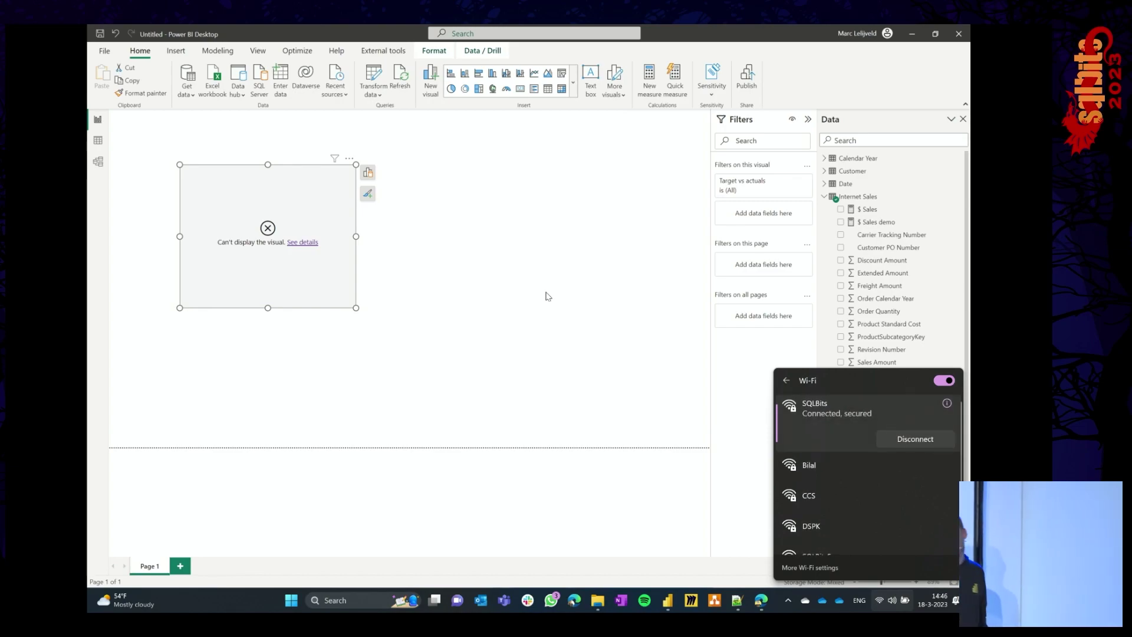
click(460, 225)
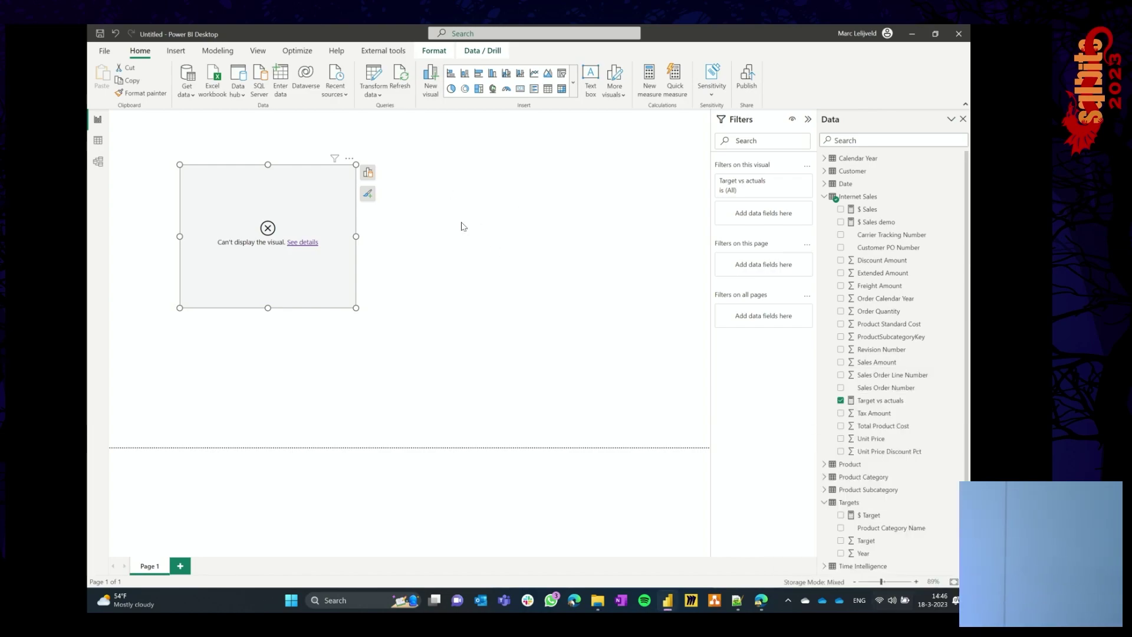
Refresh the report data to reload the Target vs actuals visual
click(321, 204)
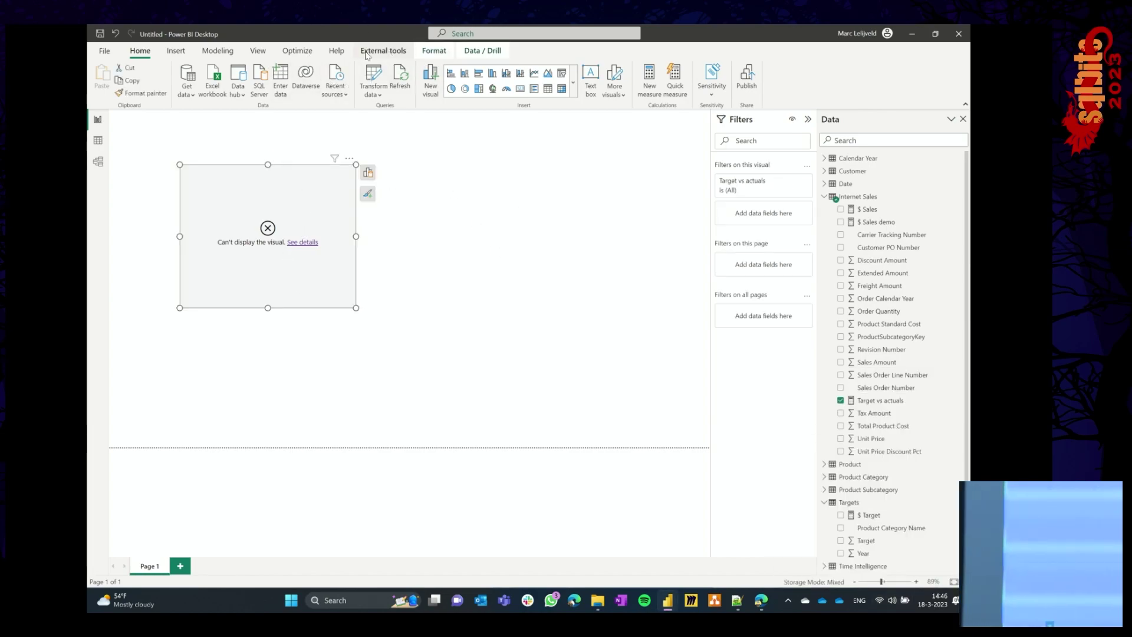
click(402, 75)
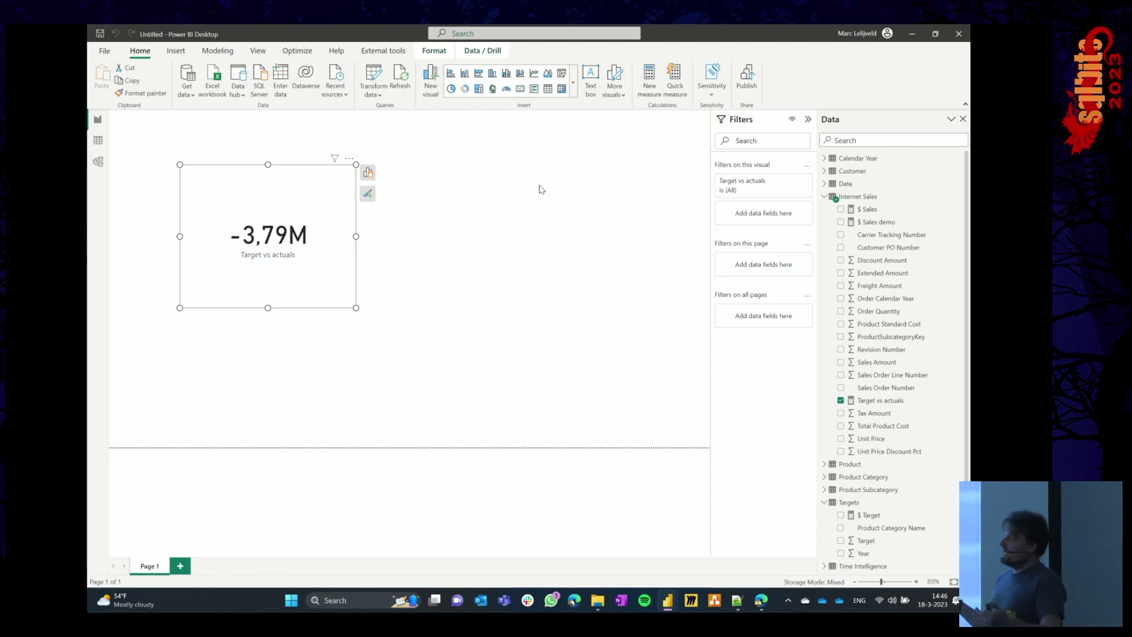
click(450, 230)
key(alt+Tab)
key(Right)
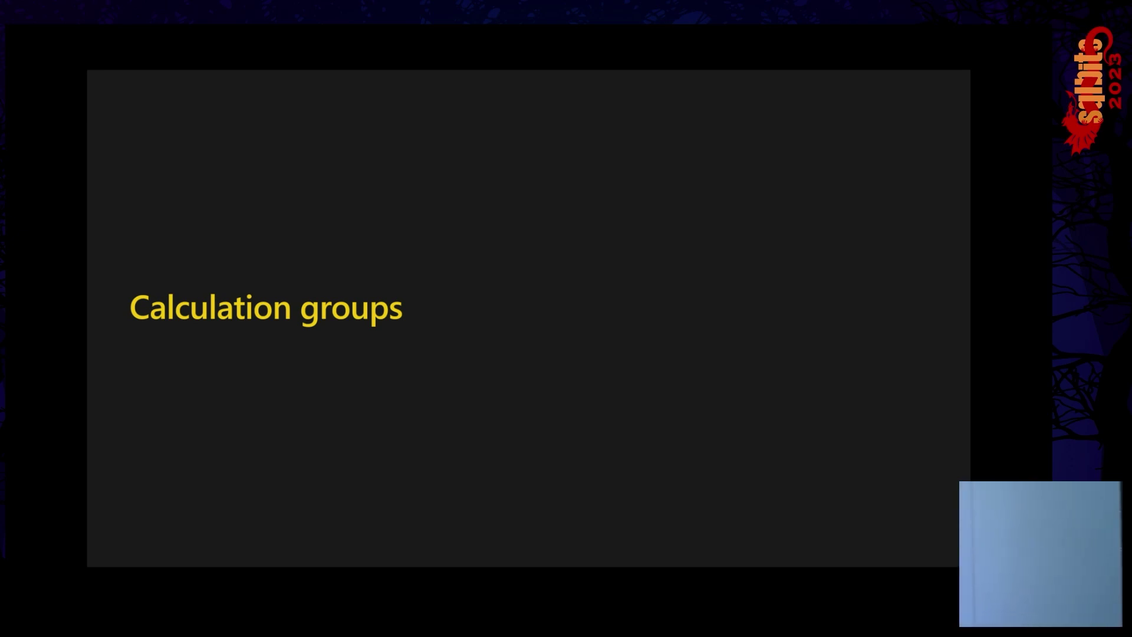
key(Right)
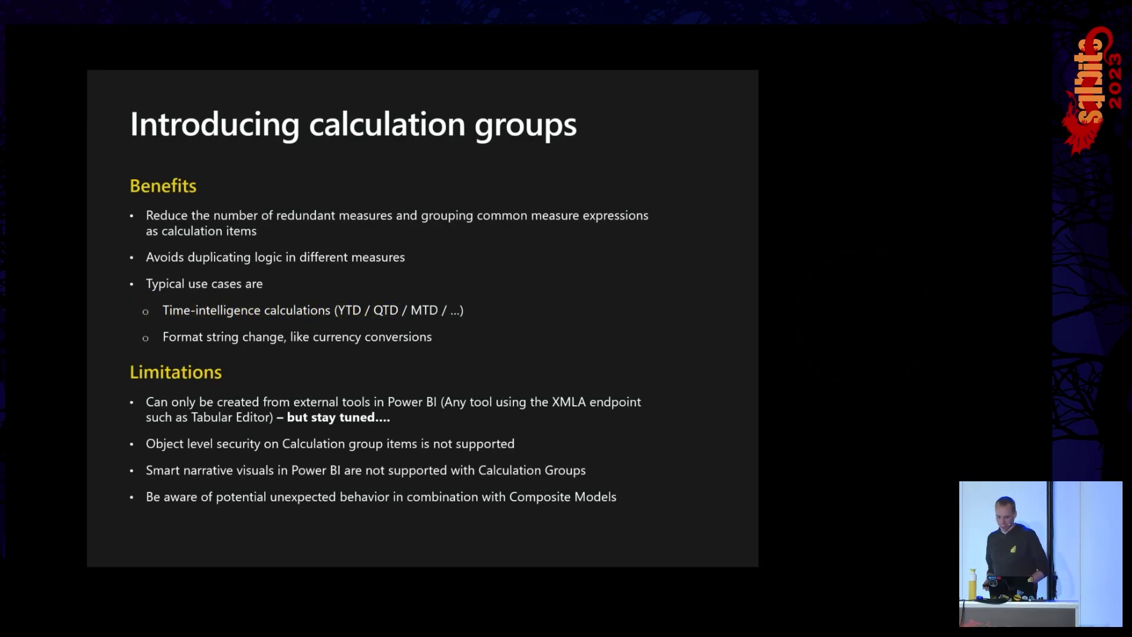